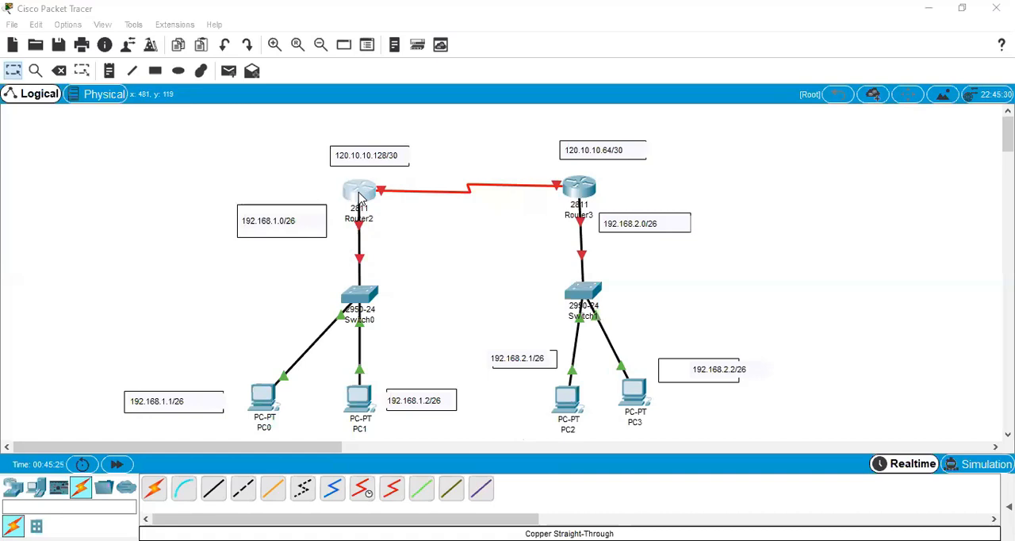
Examine the WIC-2T serial module and the power switch in Router2's physical device view.
{"action": "left_click", "coordinate": [358, 194]}
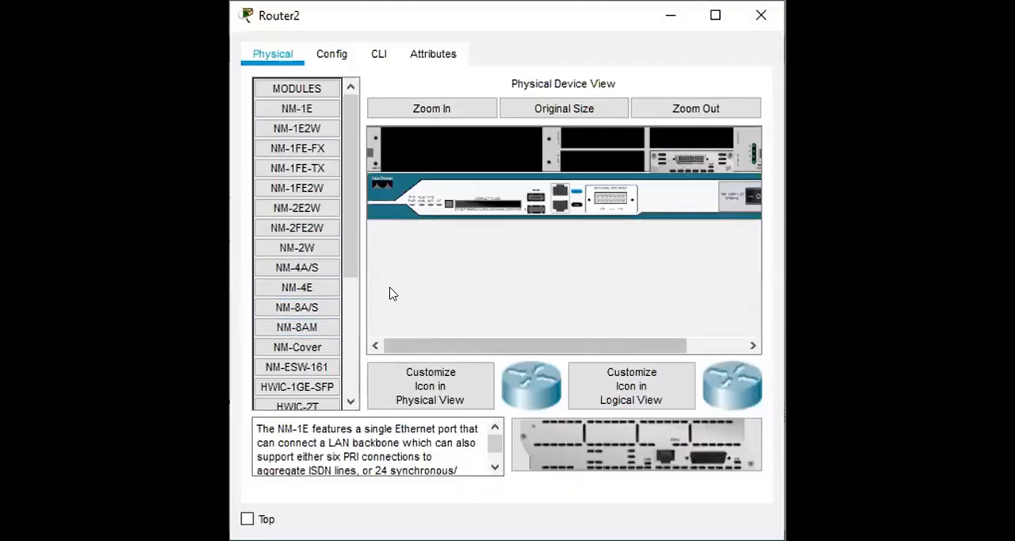
{"action": "left_click", "coordinate": [344, 232]}
{"action": "left_click", "coordinate": [317, 363]}
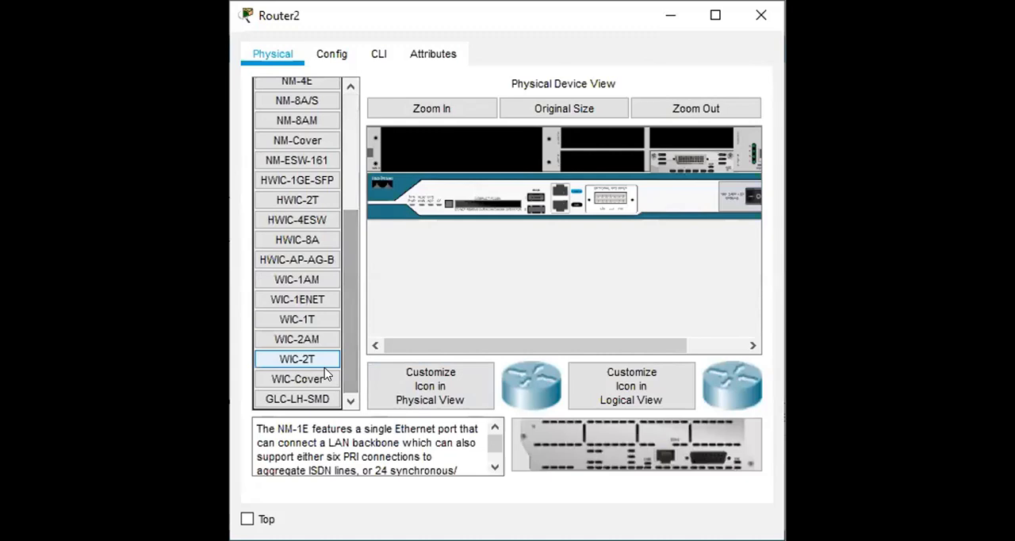
{"action": "left_click_drag", "start_coordinate": [317, 364], "coordinate": [755, 203]}
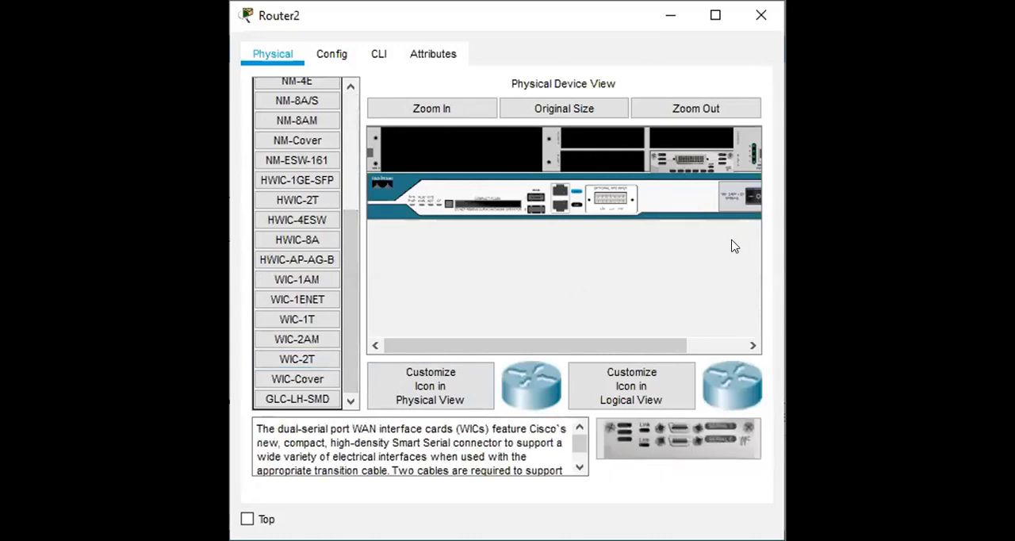
{"action": "left_click_drag", "start_coordinate": [585, 345], "coordinate": [671, 345]}
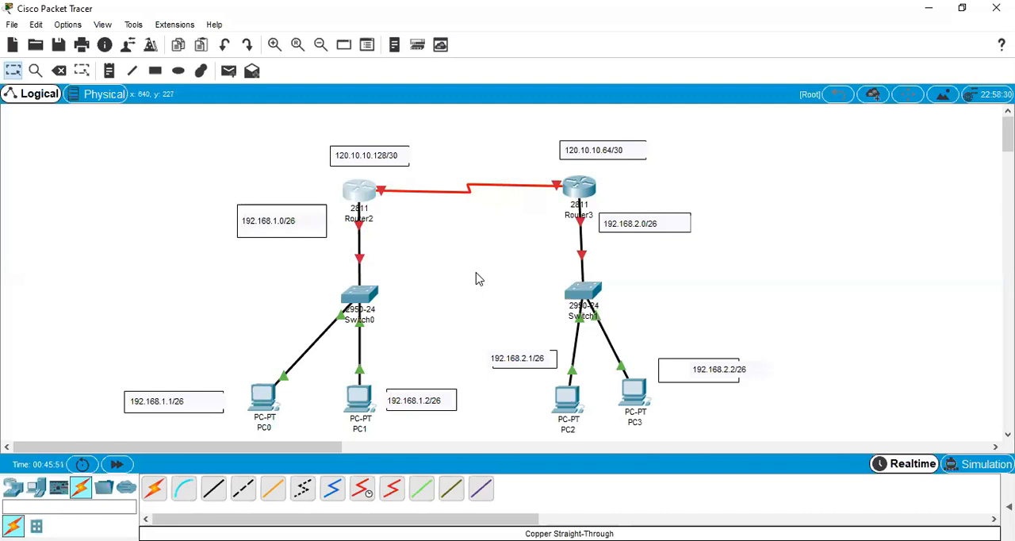
Decline Router2's initial configuration dialog on its command line and enter configuration mode for serial interface se0/0/0.
{"action": "left_click", "coordinate": [357, 196]}
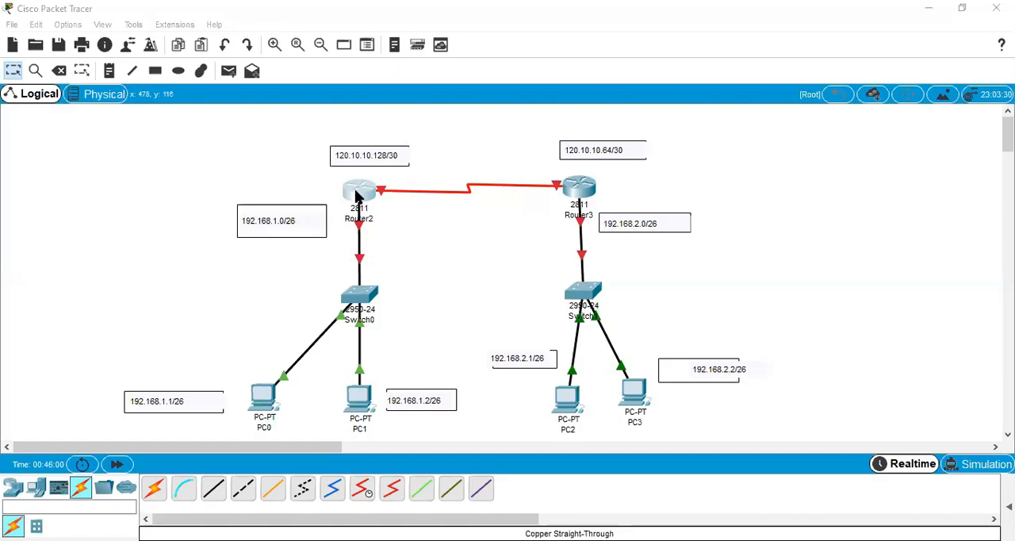
{"action": "left_click", "coordinate": [356, 194]}
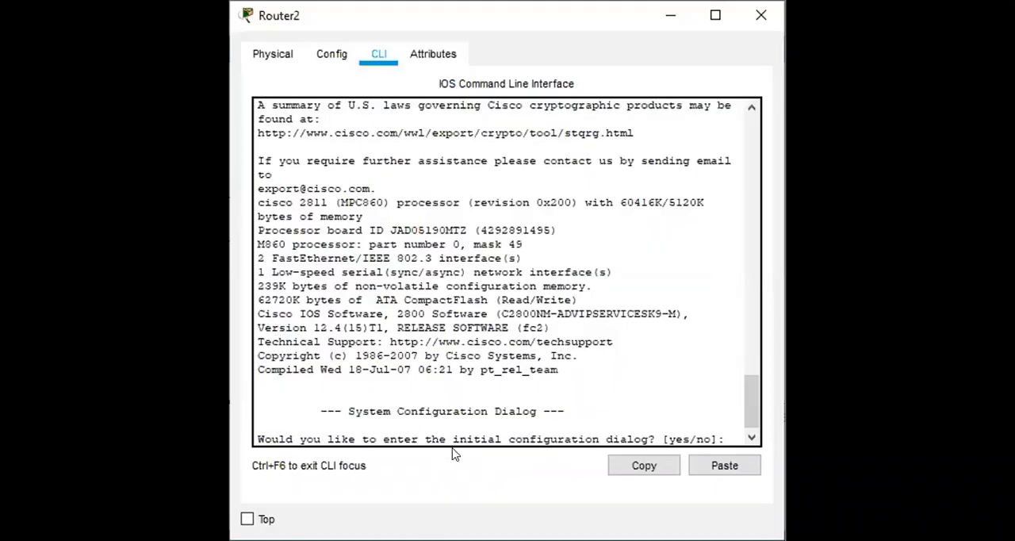
{"action": "type", "text": "no"}
{"action": "key", "text": "Return"}
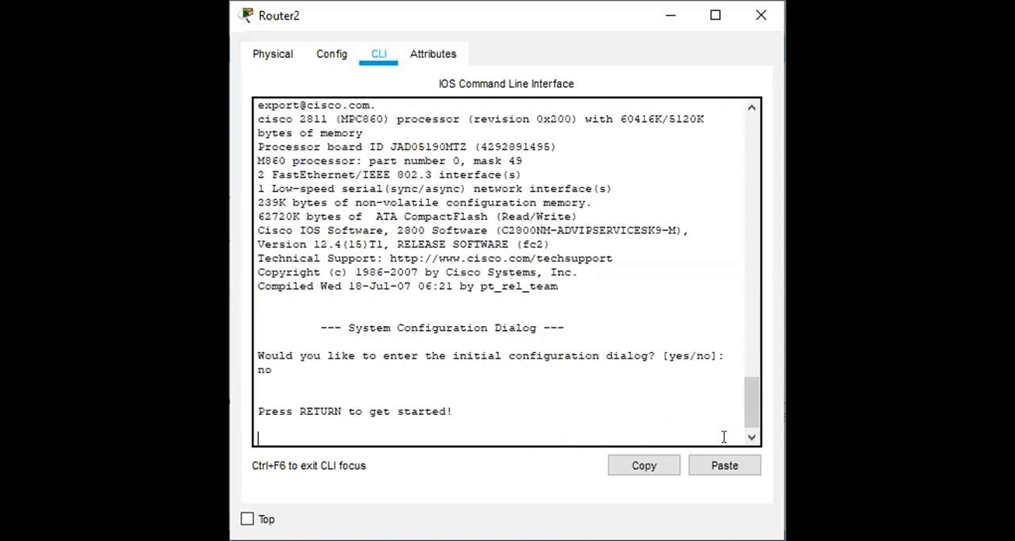
{"action": "key", "text": "Return"}
{"action": "type", "text": "en"}
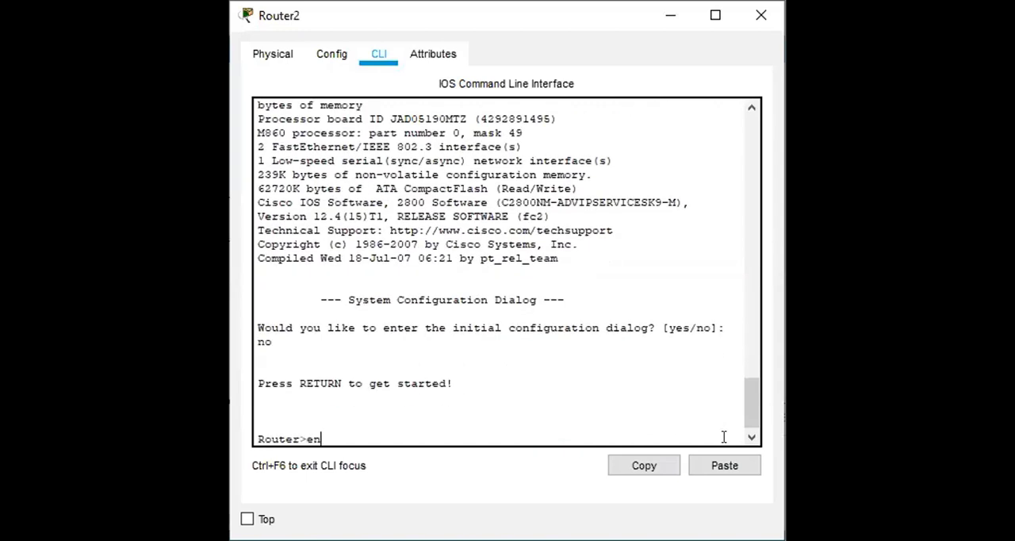
{"action": "key", "text": "Return"}
{"action": "type", "text": "conf t"}
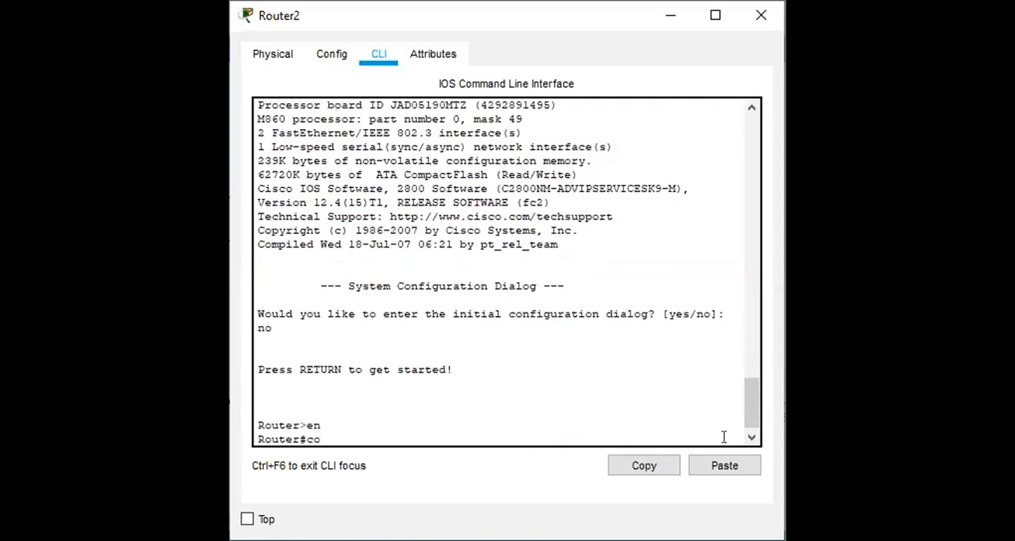
{"action": "key", "text": "Return"}
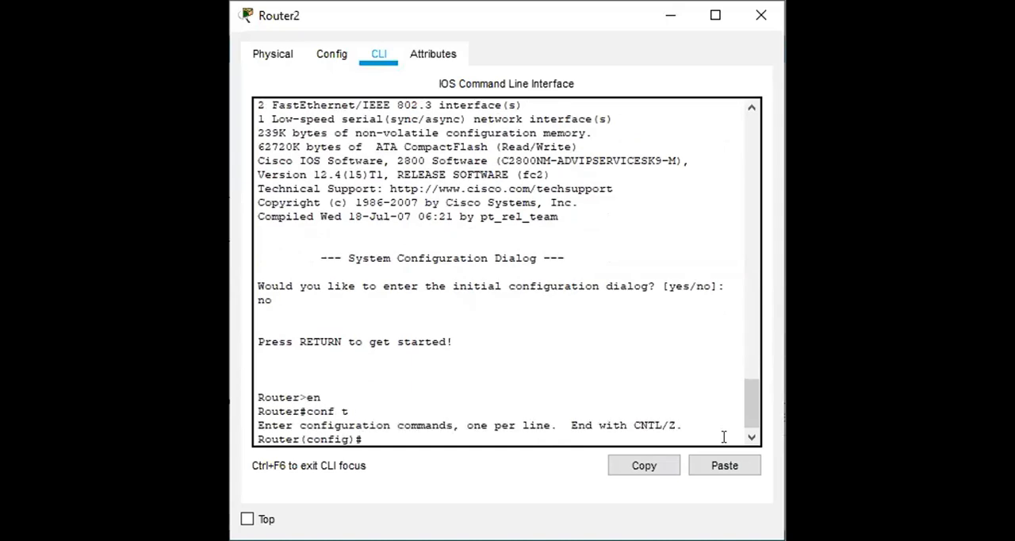
{"action": "type", "text": "int se0/0/0"}
{"action": "key", "text": "Return"}
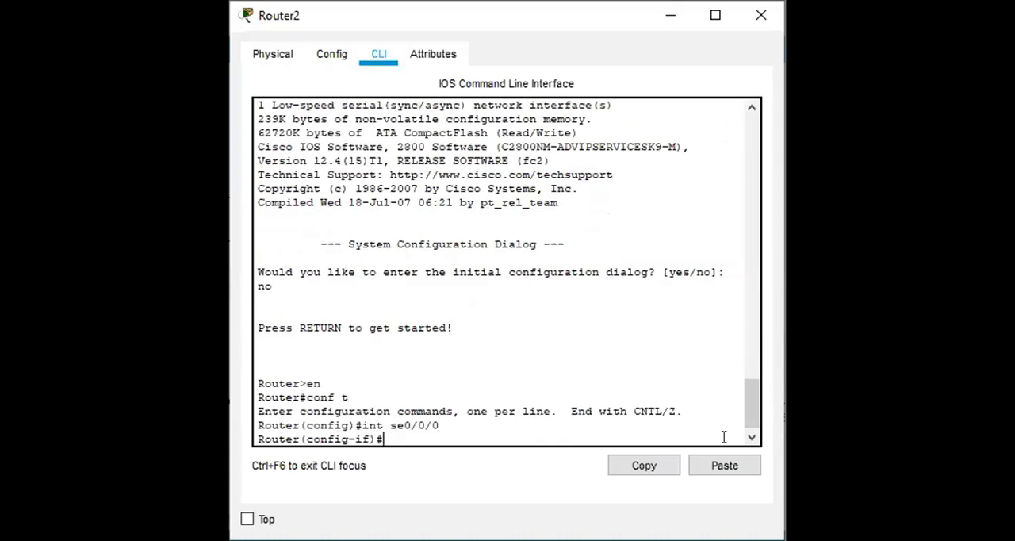
Try to assign IP address 128.10.10.128 with mask 255.255.255.252 to Router2's se0/0/0 interface.
{"action": "type", "text": "ip address 19"}
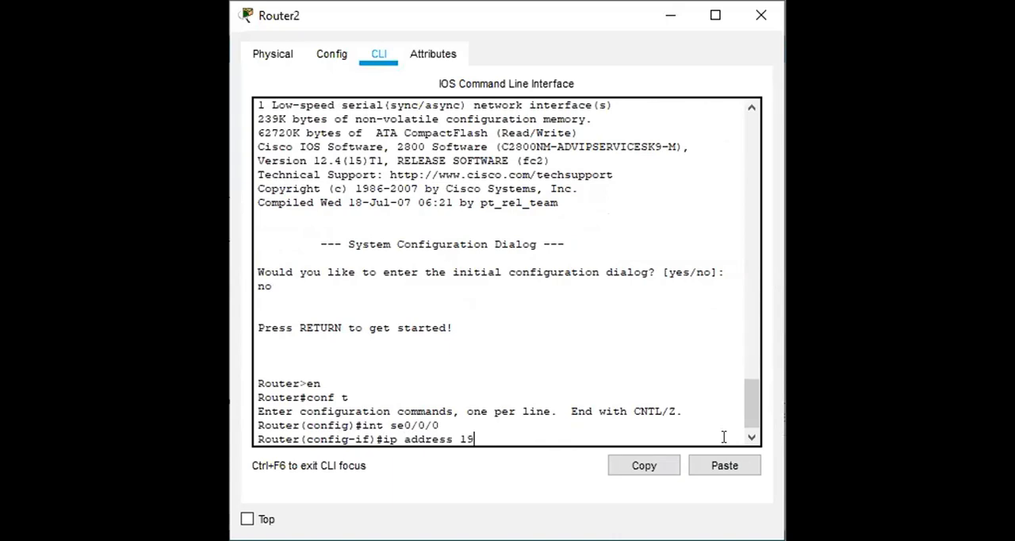
{"action": "key", "text": "BackSpace"}
{"action": "type", "text": "28.10.10.128 255."}
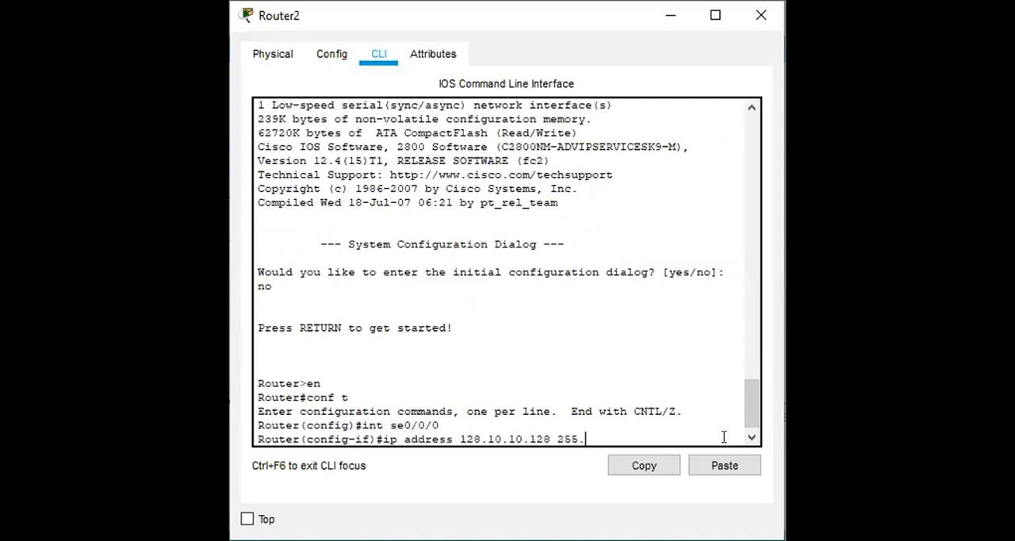
{"action": "type", "text": "255.255.252"}
{"action": "key", "text": "Return"}
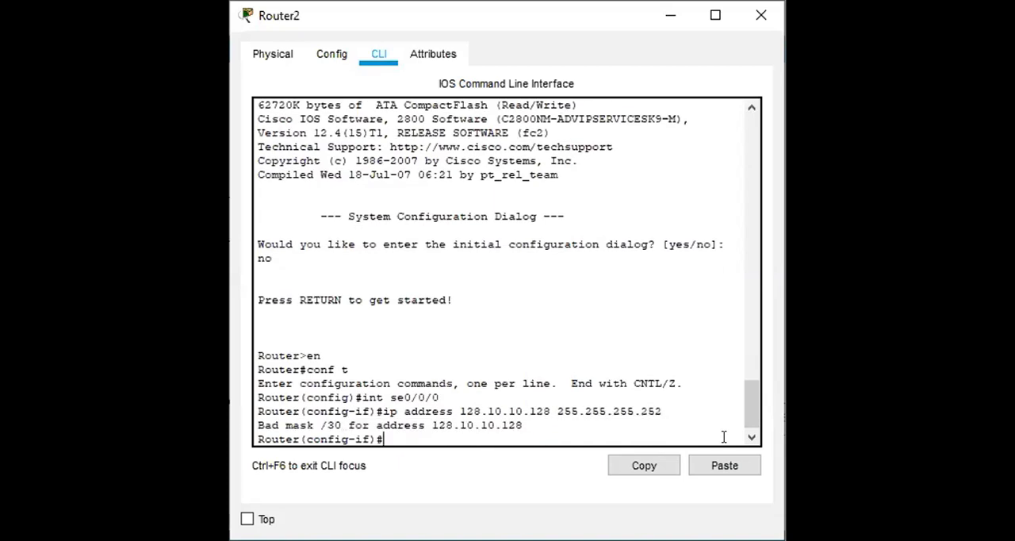
Set the clock rate of Router2's se0/0/0 interface to 128000 and enable the interface.
{"action": "type", "text": "clock rate 128000"}
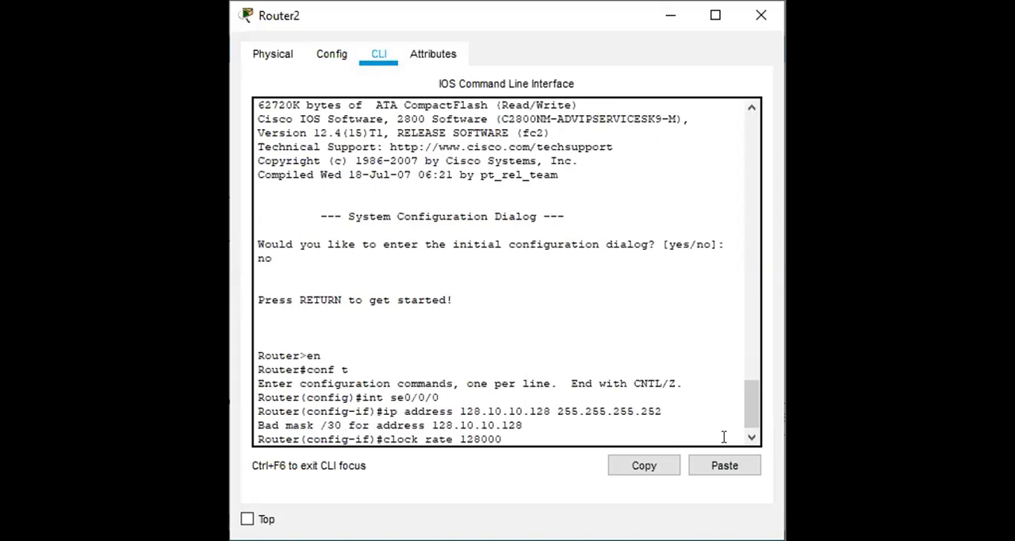
{"action": "key", "text": "Return"}
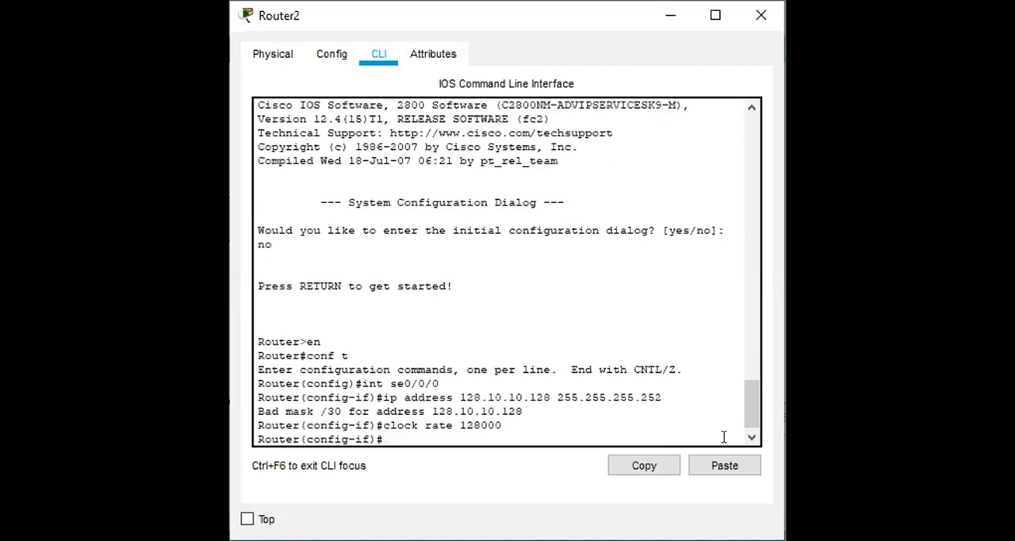
{"action": "type", "text": "no shut"}
{"action": "key", "text": "Return"}
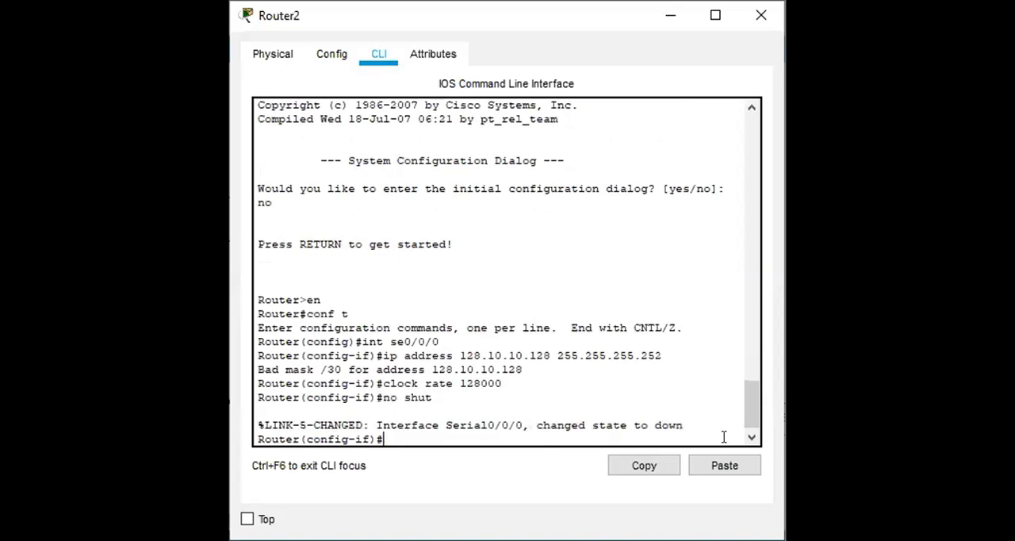
{"action": "key", "text": "Return"}
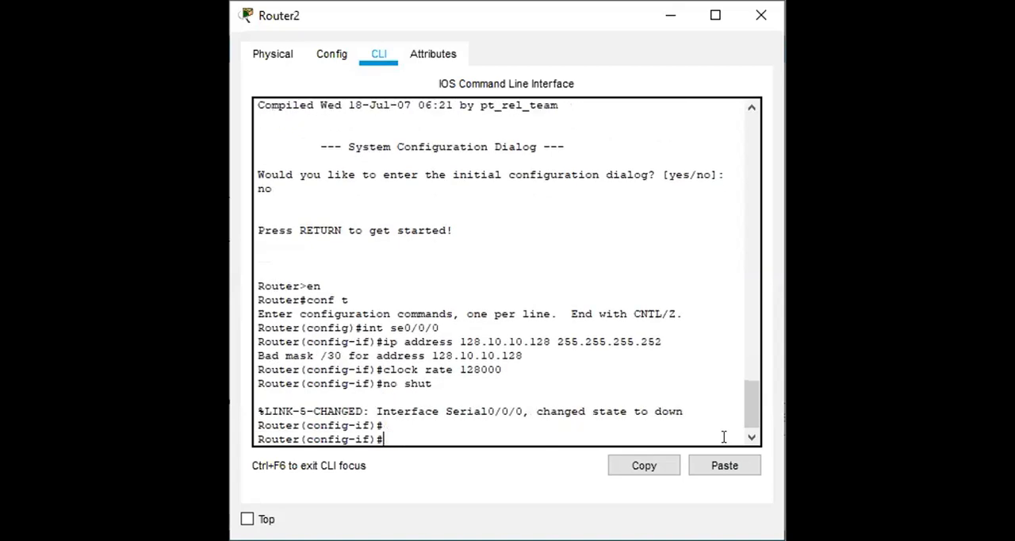
Enter Router2's FastEthernet 0/0 interface and try to assign it IP address 192.168.1.0 with mask 255.255.255.192.
{"action": "type", "text": "int fastethernet 0/0"}
{"action": "key", "text": "Return"}
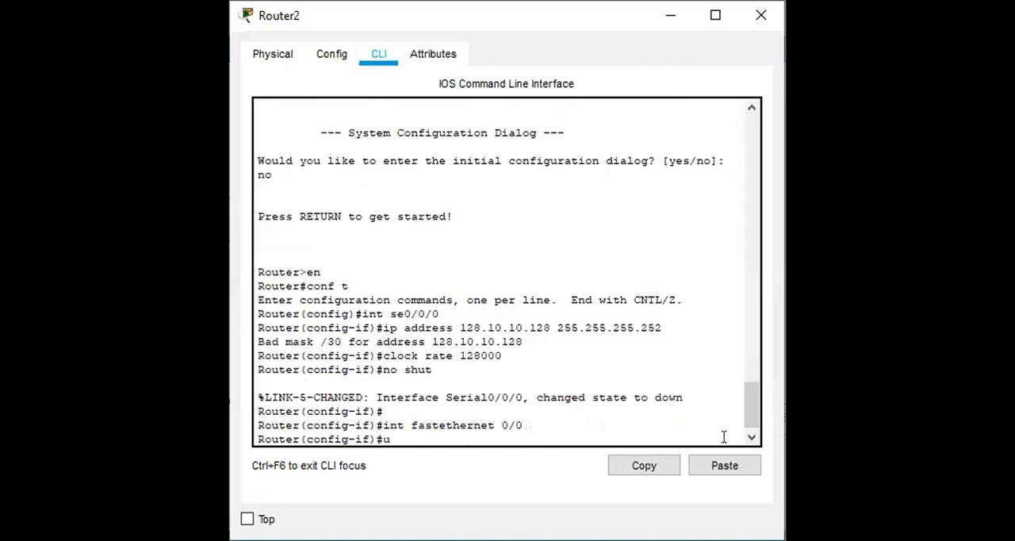
{"action": "type", "text": "ip address 192.1"}
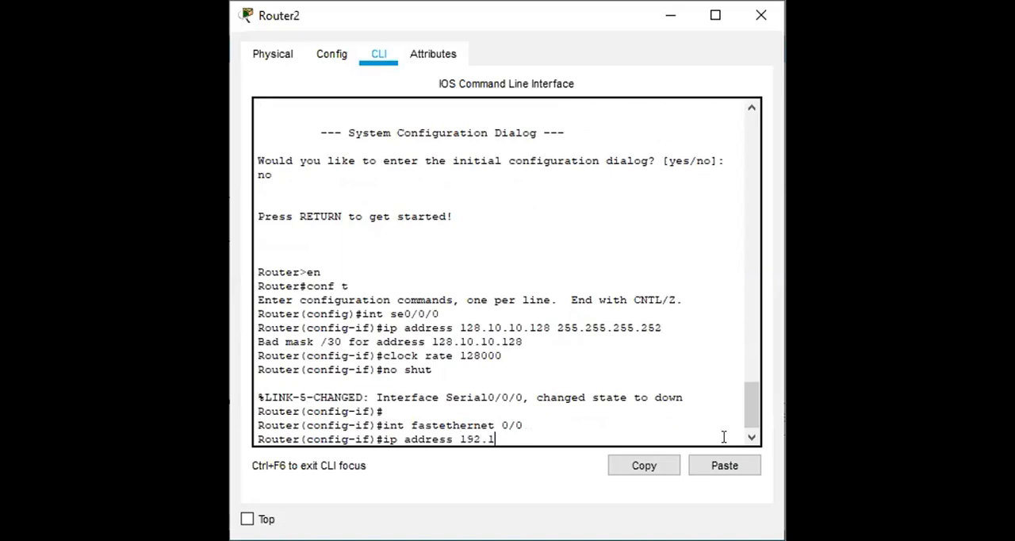
{"action": "type", "text": "68.1.0 255.255"}
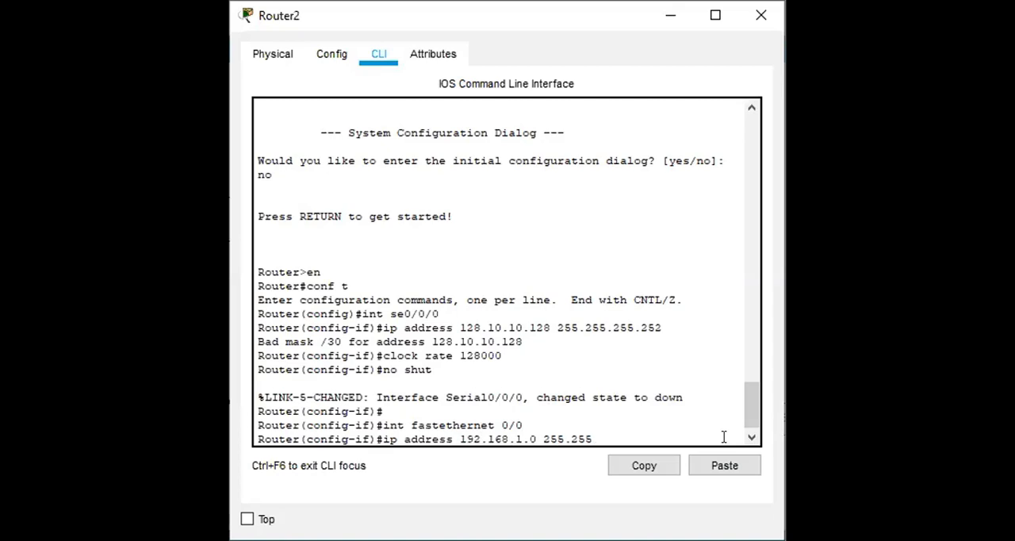
{"action": "type", "text": ".255.192"}
{"action": "key", "text": "Return"}
Enable Router2's FastEthernet 0/0 interface and return to privileged mode.
{"action": "type", "text": "no shut"}
{"action": "key", "text": "Return"}
{"action": "key", "text": "Return"}
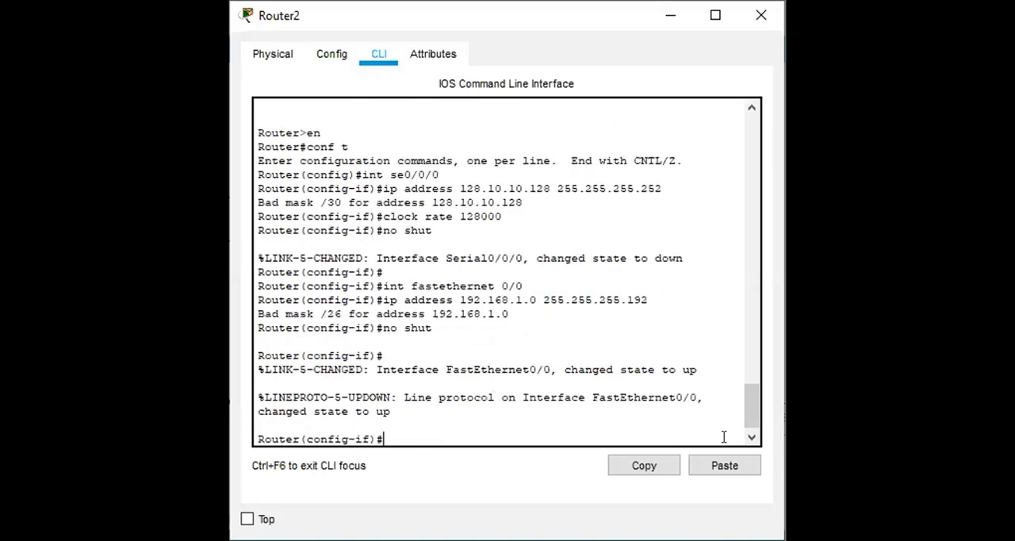
{"action": "type", "text": "exit"}
{"action": "key", "text": "Return"}
{"action": "type", "text": "exit"}
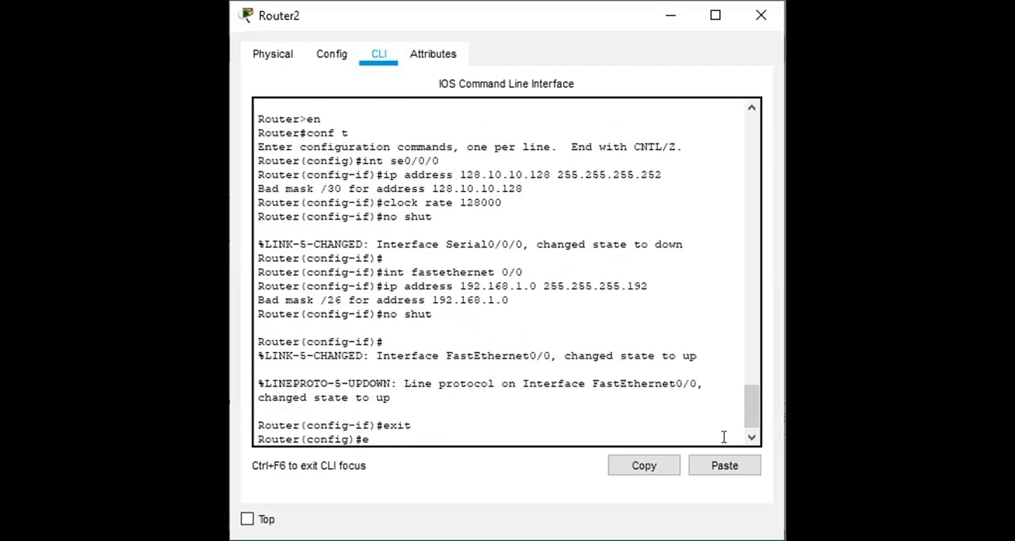
{"action": "key", "text": "Return"}
{"action": "key", "text": "Return"}
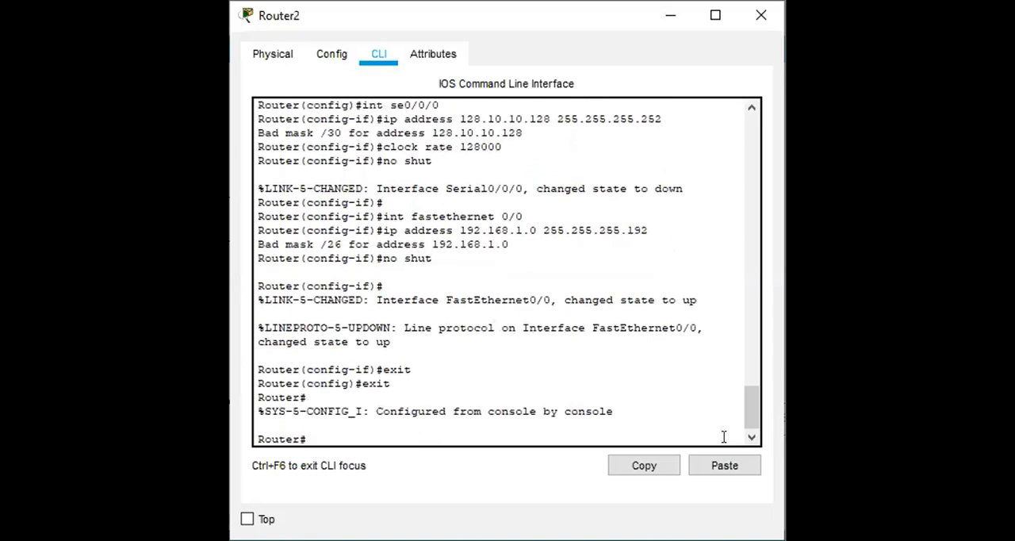
Save Router2's running-config to startup-config, accepting the default destination filename.
{"action": "type", "text": "copy running-"}
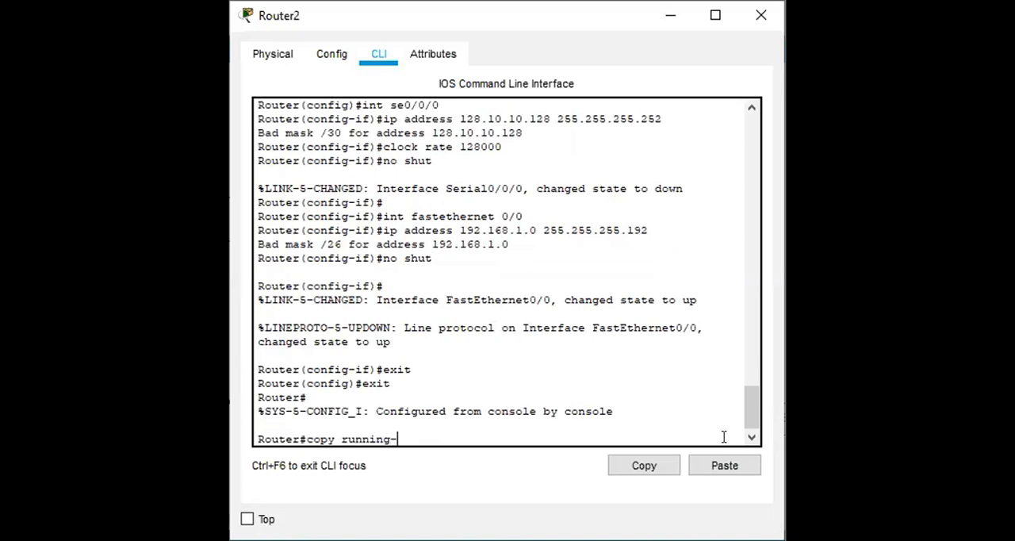
{"action": "type", "text": "config"}
{"action": "type", "text": " start"}
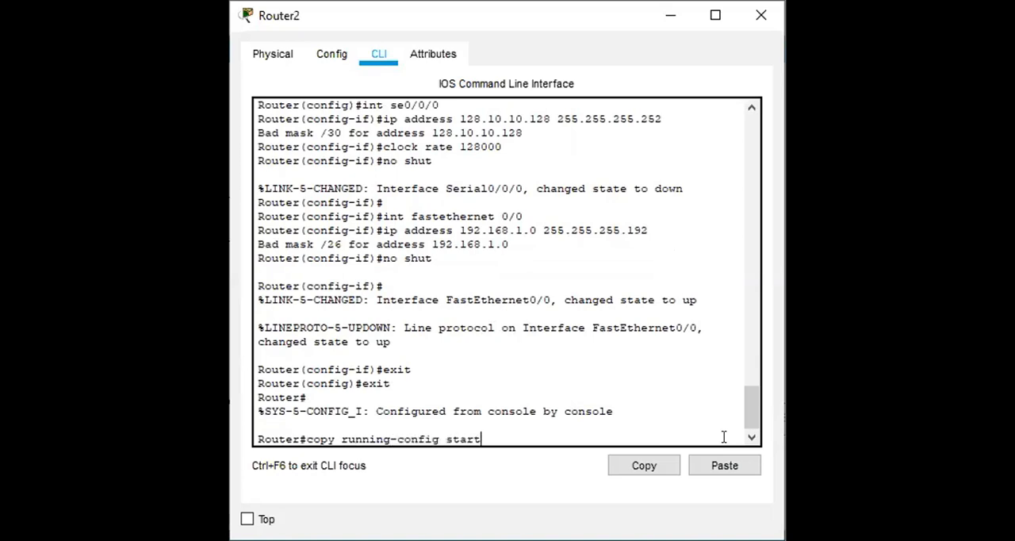
{"action": "type", "text": "up-config"}
{"action": "key", "text": "Return"}
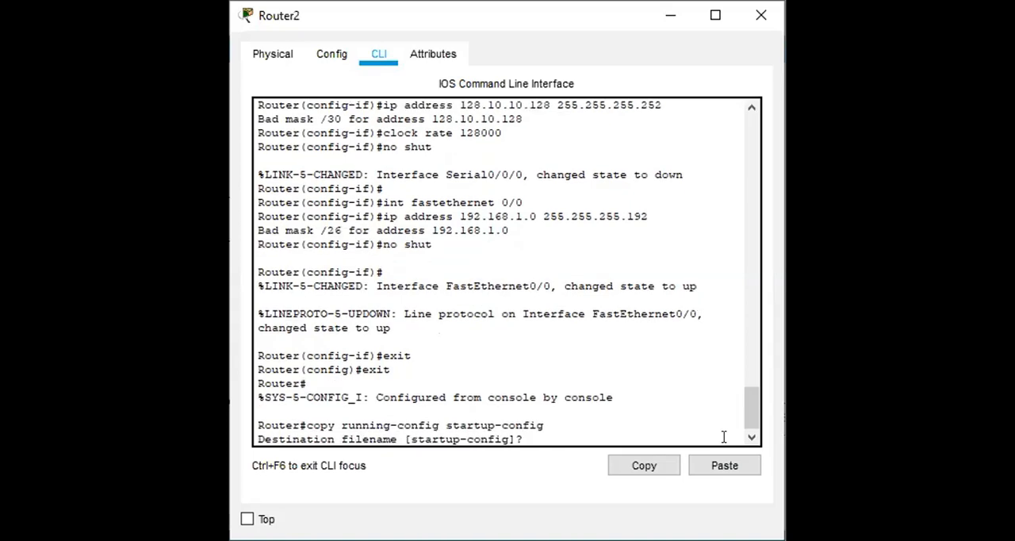
{"action": "key", "text": "Return"}
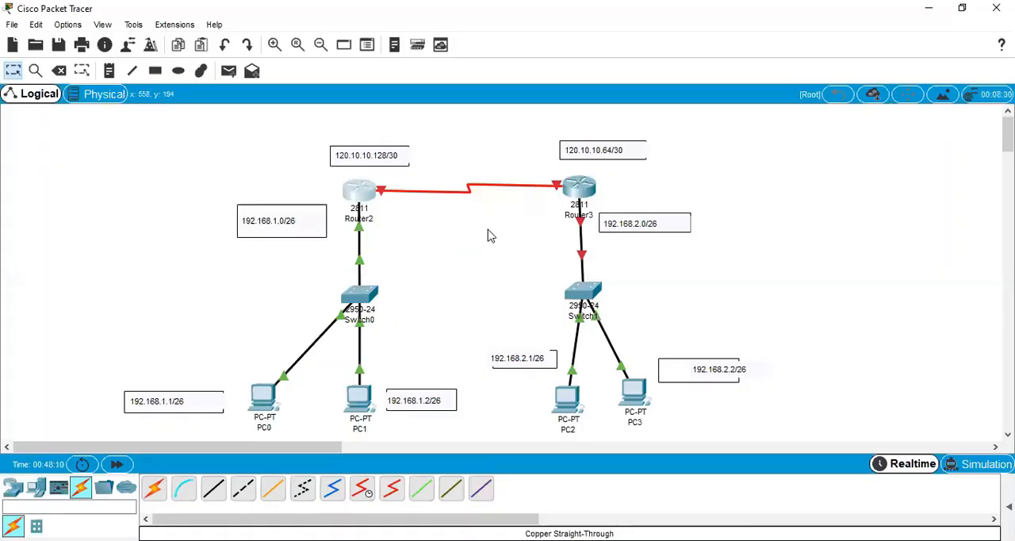
Decline Router3's initial configuration dialog on its command line and enter privileged mode.
{"action": "left_click", "coordinate": [583, 192]}
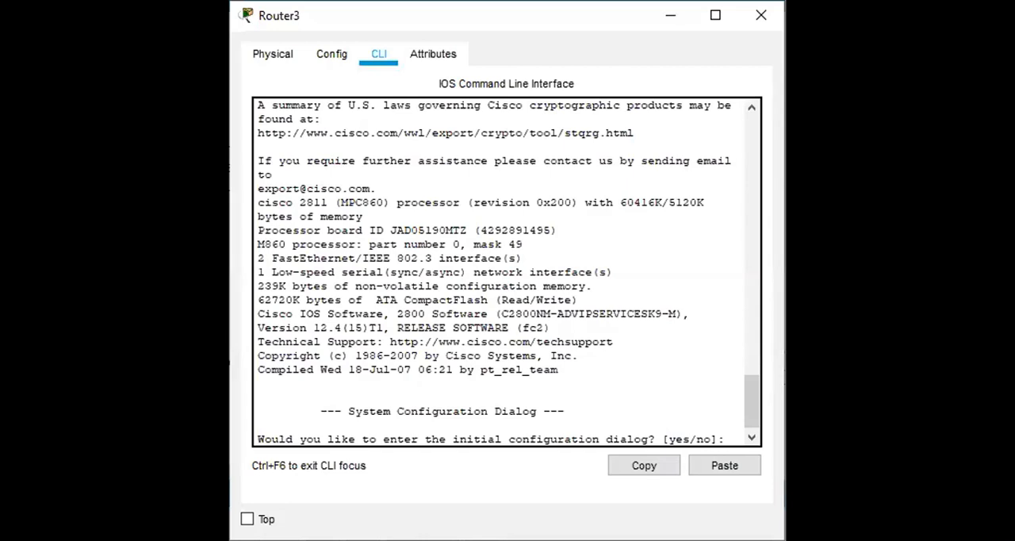
{"action": "type", "text": "no"}
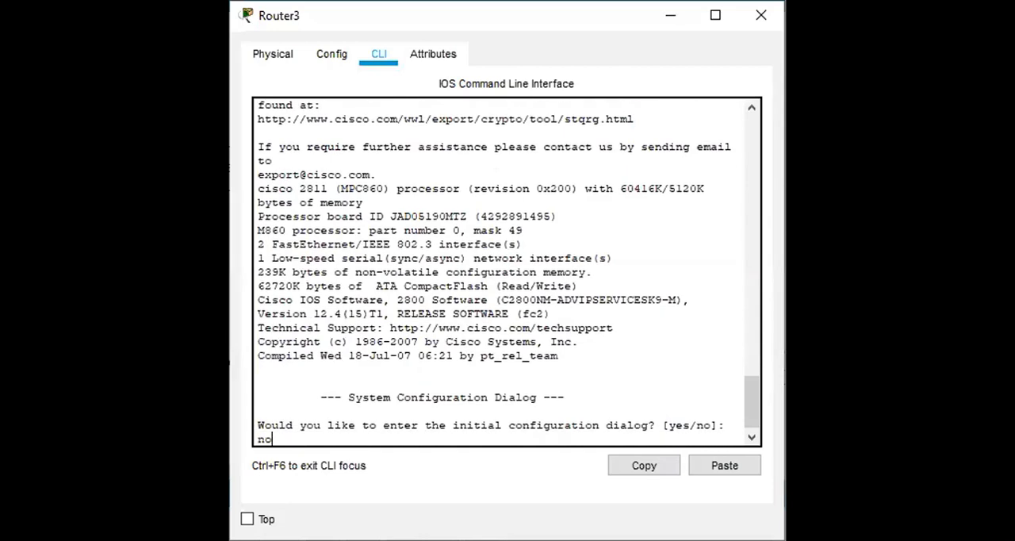
{"action": "key", "text": "Return"}
{"action": "key", "text": "Return"}
{"action": "type", "text": "en"}
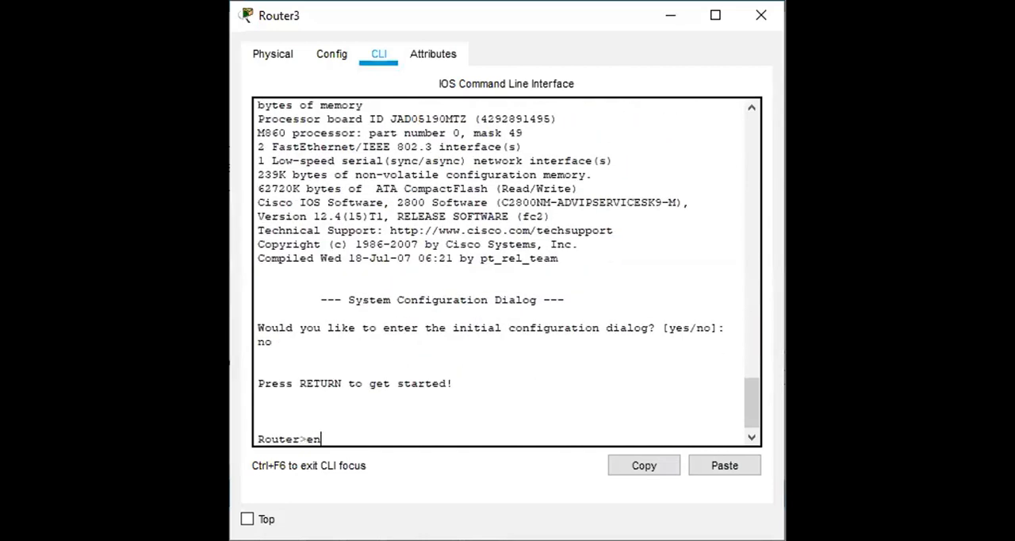
{"action": "key", "text": "Return"}
{"action": "type", "text": "congf t"}
{"action": "key", "text": "Return"}
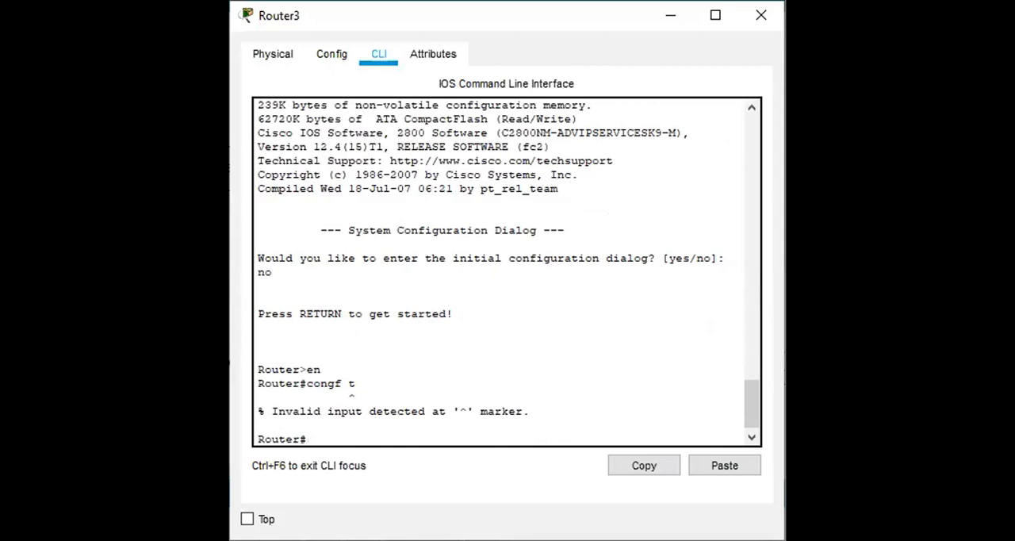
{"action": "type", "text": "int se"}
{"action": "key", "text": "BackSpace"}
{"action": "key", "text": "BackSpace"}
{"action": "key", "text": "BackSpace"}
{"action": "key", "text": "BackSpace"}
{"action": "key", "text": "BackSpace"}
{"action": "key", "text": "BackSpace"}
Enter global configuration mode on Router3 and open serial interface se 0/0/0 for configuration.
{"action": "type", "text": "conf t"}
{"action": "key", "text": "Return"}
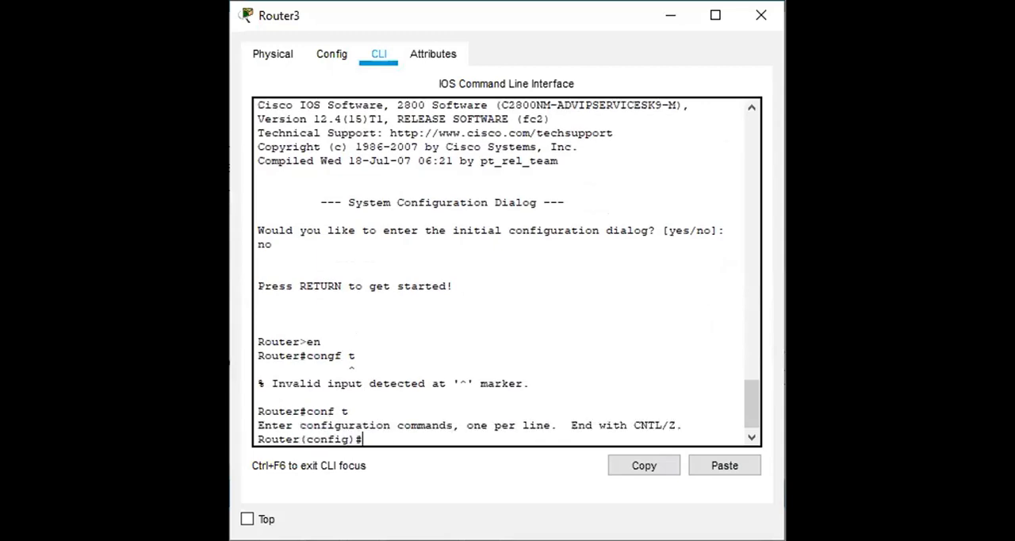
{"action": "type", "text": "int se 0/0/0"}
{"action": "key", "text": "Return"}
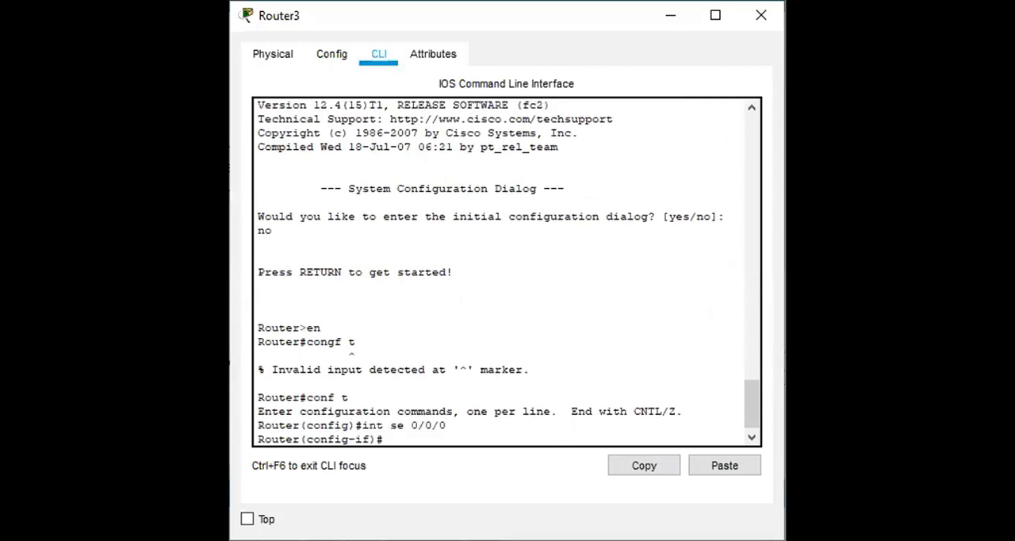
Try to assign 120.10.10.64 with mask 255.255.255.252 to Router3's serial interface and enable the interface.
{"action": "type", "text": "i"}
{"action": "type", "text": "p address 120."}
{"action": "type", "text": "0."}
{"action": "key", "text": "BackSpace"}
{"action": "key", "text": "BackSpace"}
{"action": "type", "text": "10.10.6"}
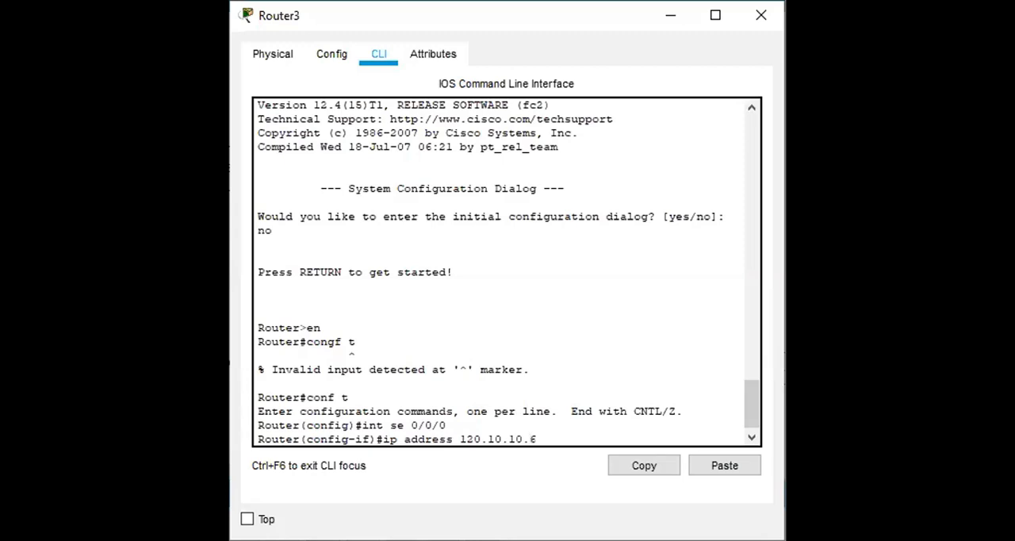
{"action": "type", "text": "4 255.255.255.252"}
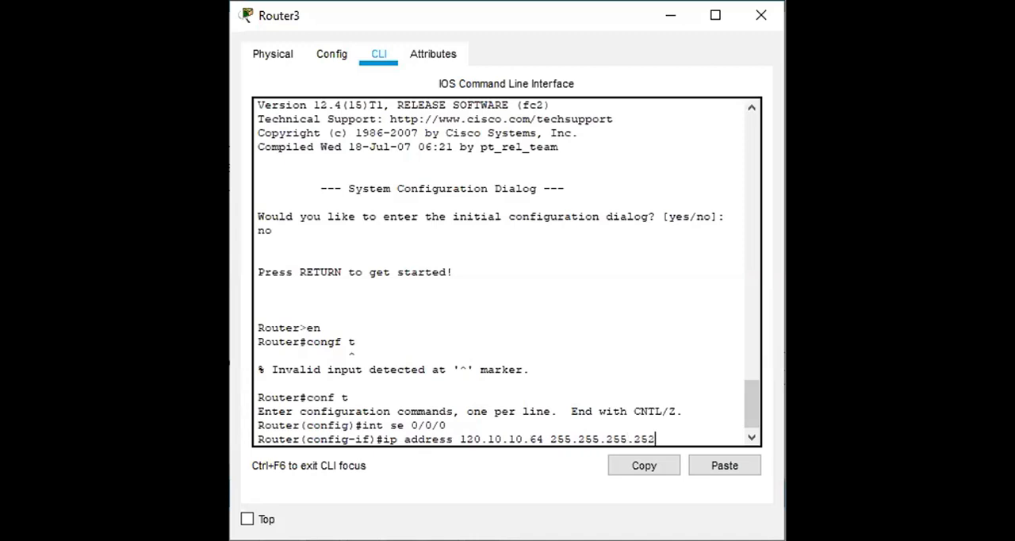
{"action": "key", "text": "Return"}
{"action": "type", "text": "no shut"}
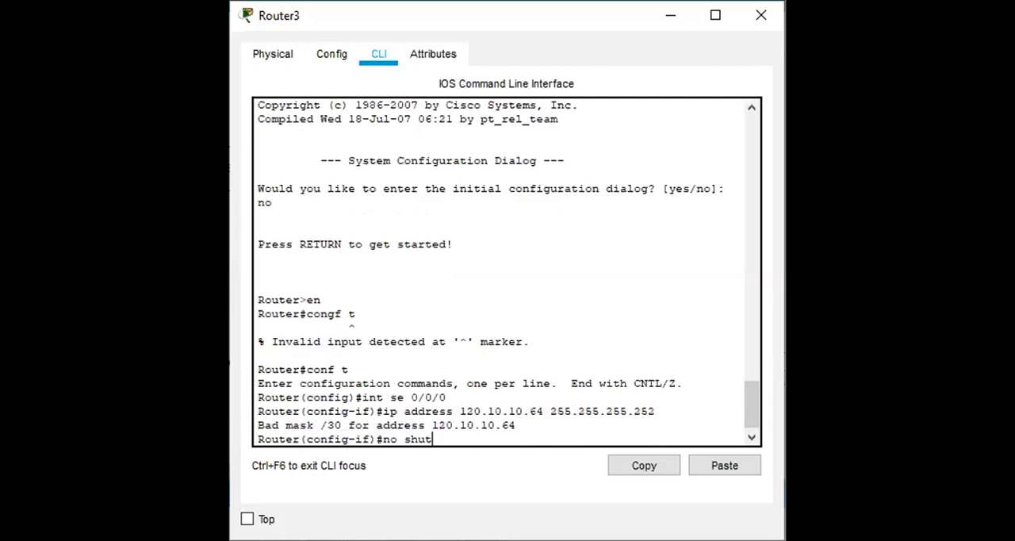
{"action": "key", "text": "Return"}
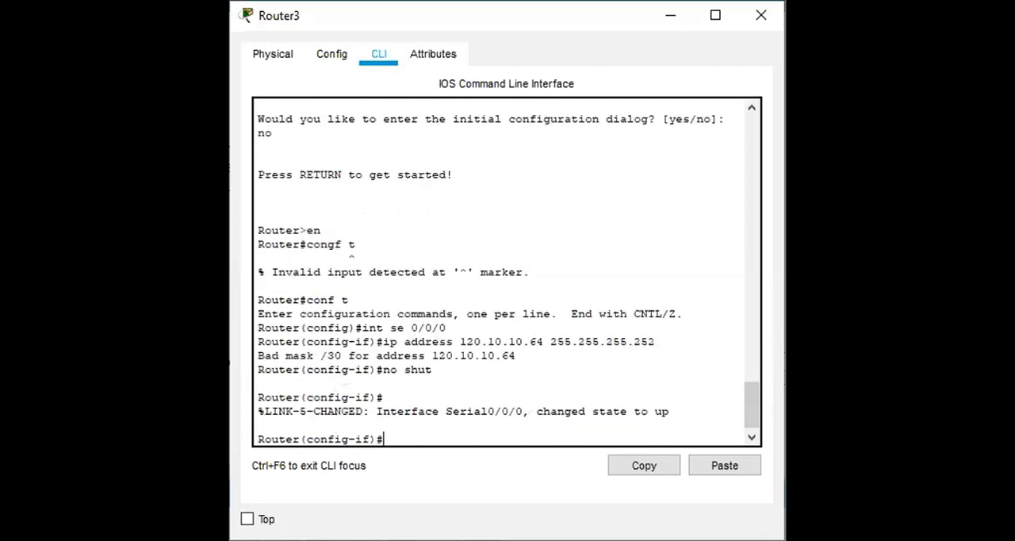
{"action": "type", "text": "int fastether"}
{"action": "key", "text": "BackSpace"}
{"action": "key", "text": "BackSpace"}
{"action": "key", "text": "BackSpace"}
{"action": "key", "text": "BackSpace"}
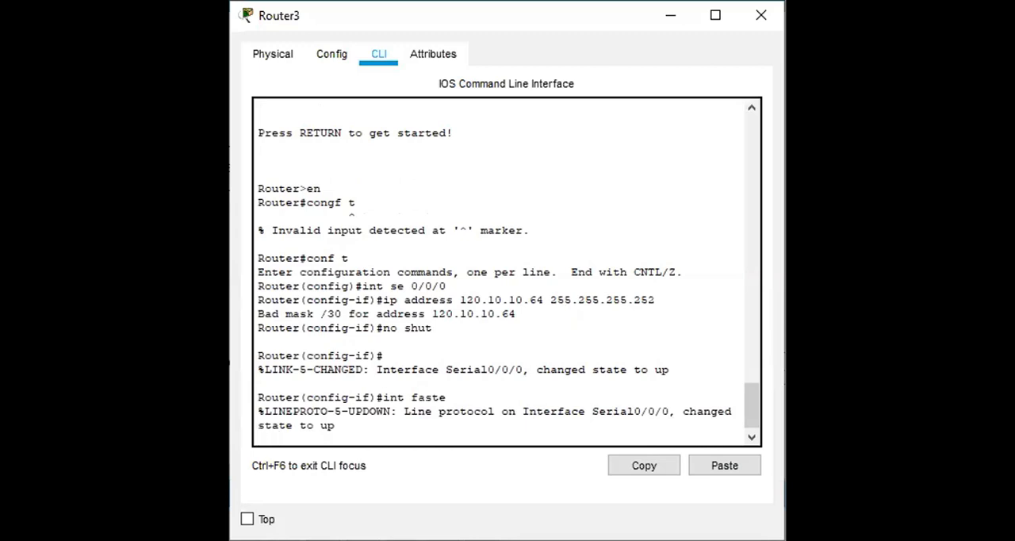
{"action": "key", "text": "Up"}
{"action": "key", "text": "Up"}
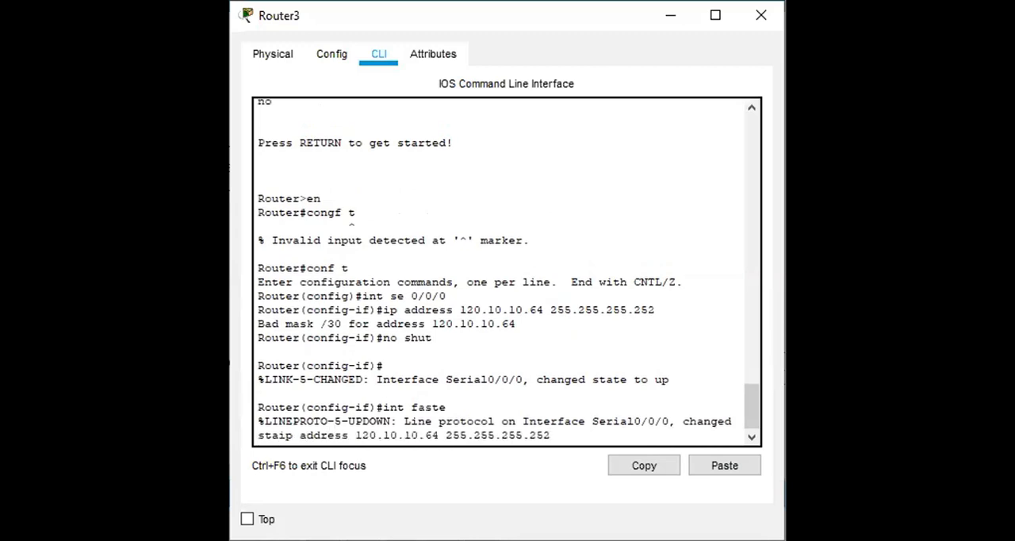
{"action": "key", "text": "Down"}
{"action": "key", "text": "BackSpace"}
{"action": "key", "text": "BackSpace"}
{"action": "key", "text": "BackSpace"}
{"action": "key", "text": "BackSpace"}
{"action": "key", "text": "BackSpace"}
{"action": "key", "text": "BackSpace"}
{"action": "key", "text": "BackSpace"}
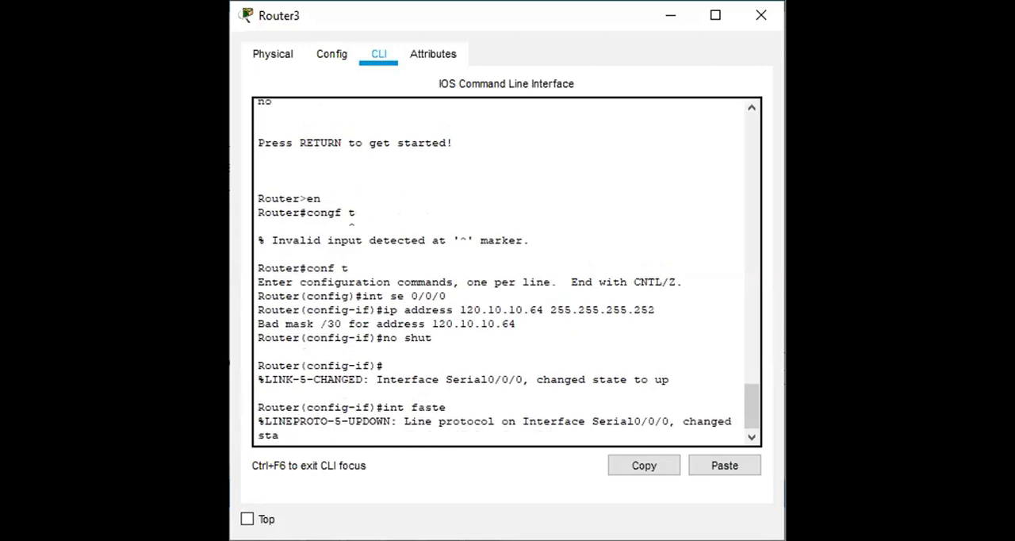
{"action": "key", "text": "Return"}
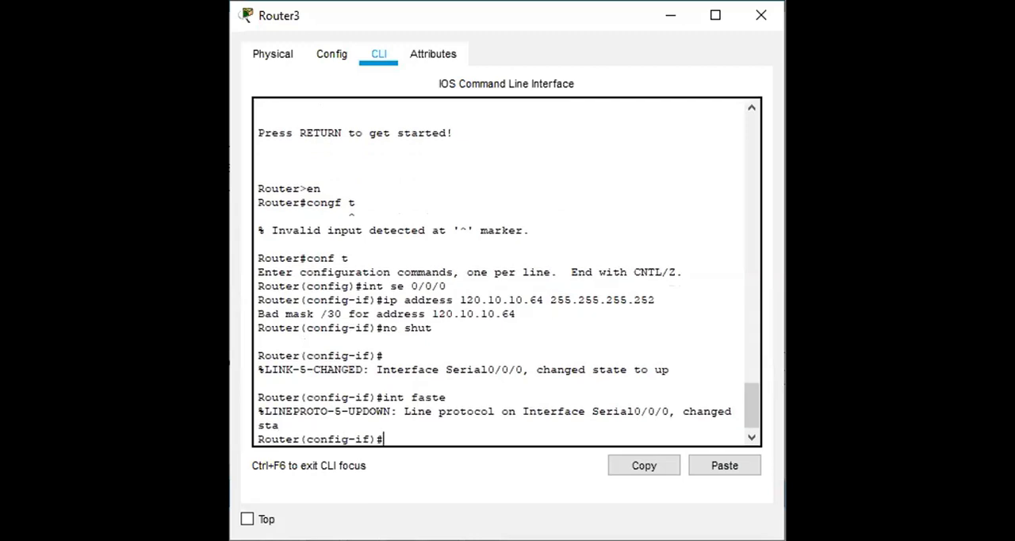
Open Router3's fastethernet 0/0 interface for configuration.
{"action": "type", "text": "int fastethernet"}
{"action": "key", "text": "Return"}
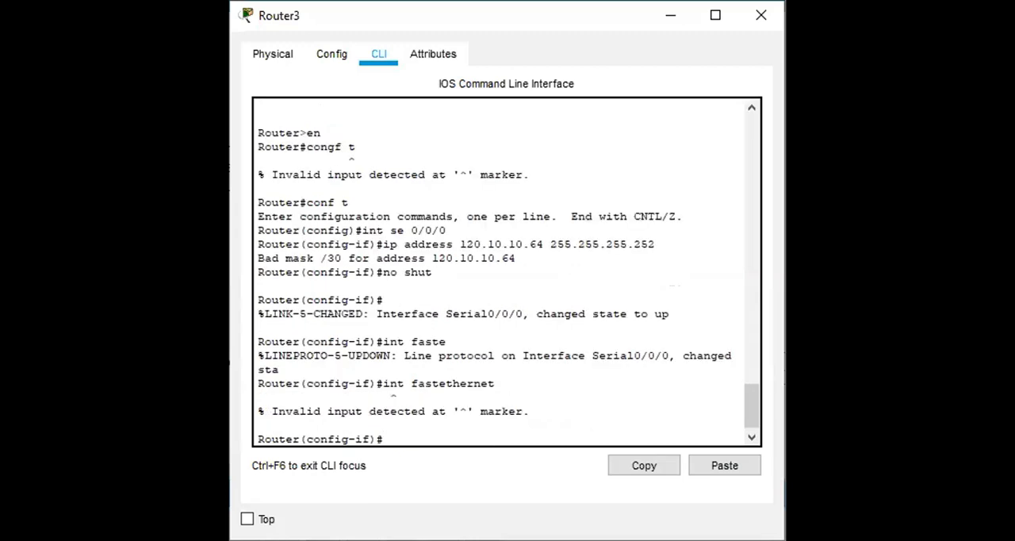
{"action": "key", "text": "Up"}
{"action": "type", "text": "0/0"}
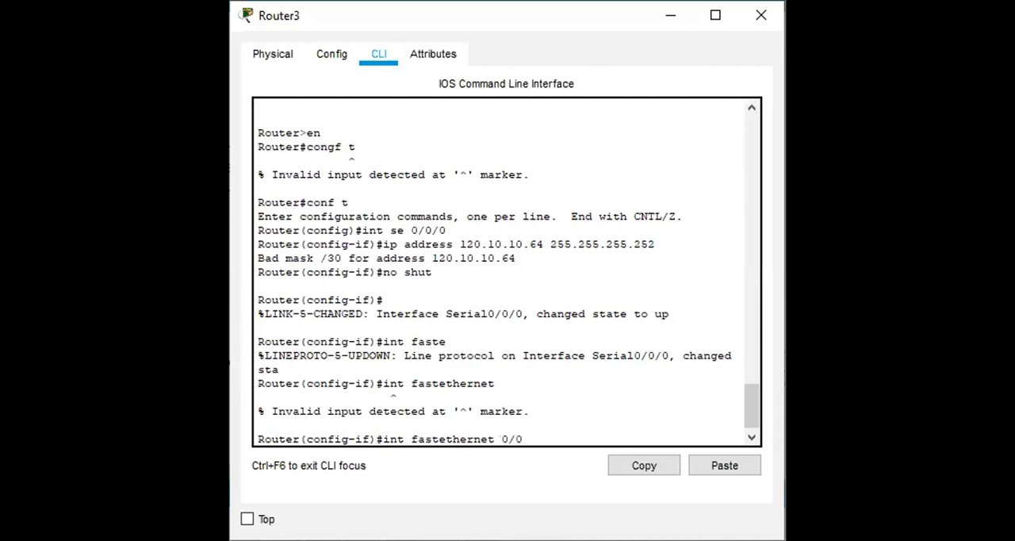
{"action": "key", "text": "Return"}
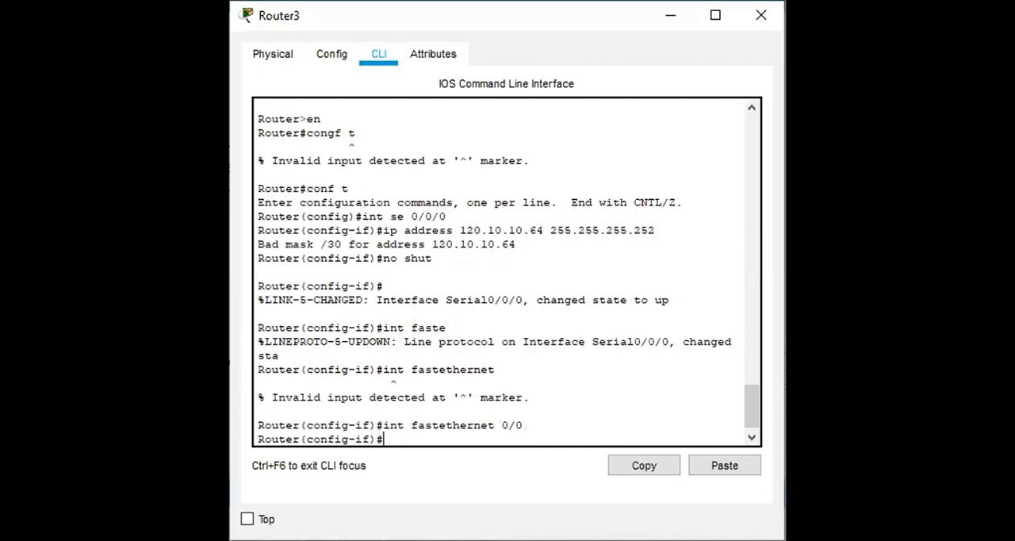
Assign IP address 192.168.2.0 with subnet mask 255.255.240.0 to Router3's FastEthernet 0/0 interface.
{"action": "type", "text": "ip address 192.168.2.0"}
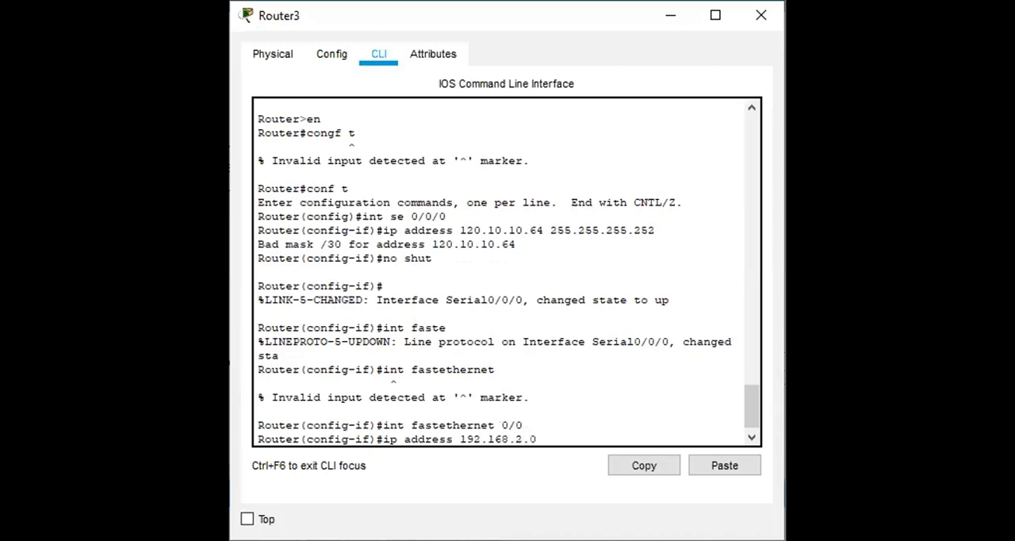
{"action": "type", "text": " 255.255.240.0"}
{"action": "key", "text": "Return"}
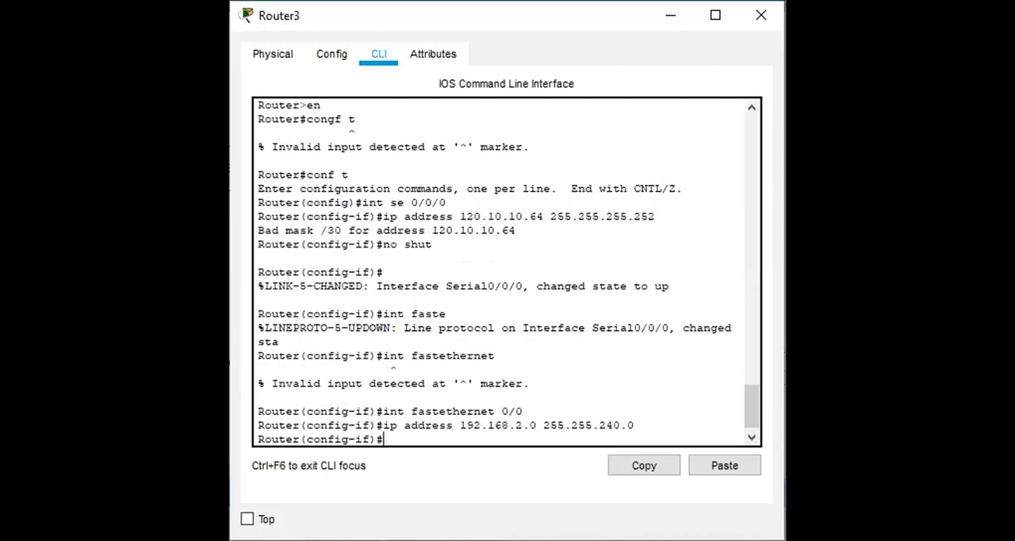
Enable Router3's FastEthernet 0/0 interface and return to privileged mode.
{"action": "type", "text": "no shut"}
{"action": "key", "text": "Return"}
{"action": "type", "text": "exit"}
{"action": "key", "text": "Return"}
{"action": "type", "text": "exit"}
{"action": "key", "text": "Return"}
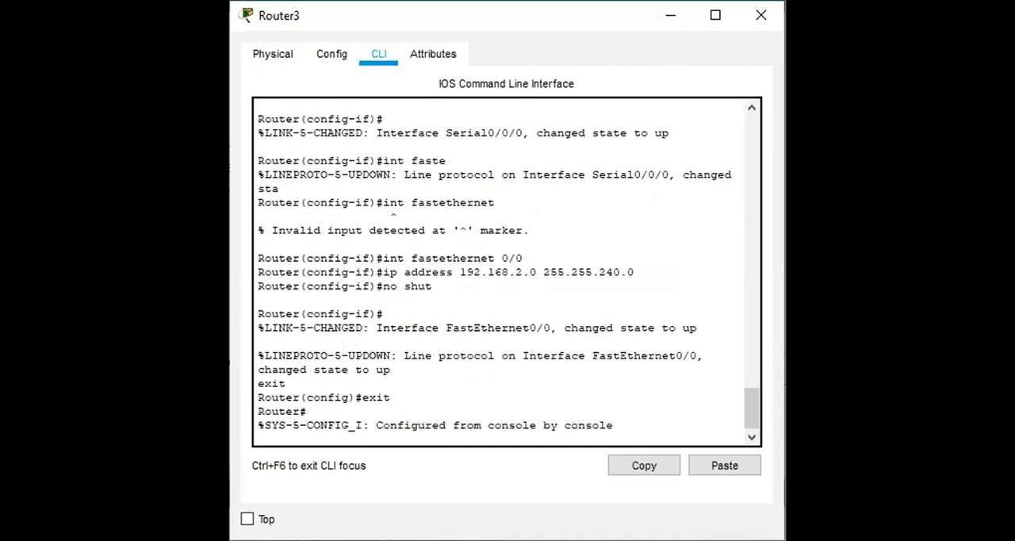
{"action": "key", "text": "Return"}
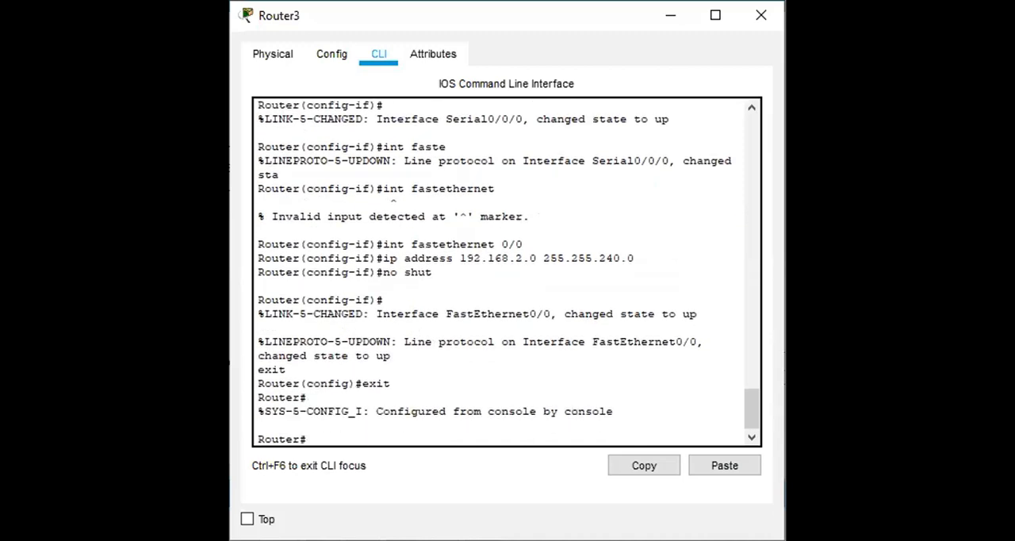
Save Router3's running-config to startup-config, accepting the default destination filename.
{"action": "type", "text": "copy running-config"}
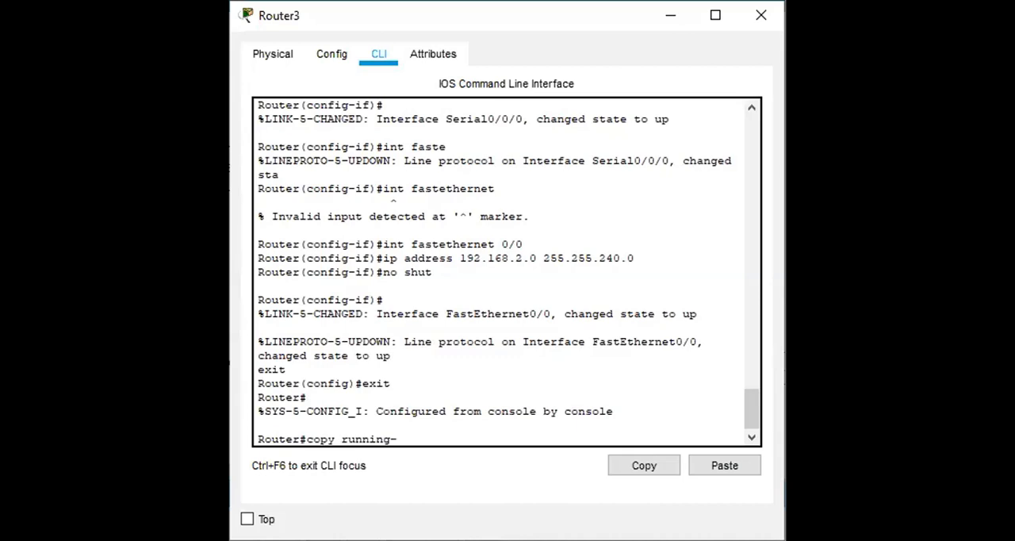
{"action": "key", "text": "BackSpace"}
{"action": "type", "text": "ig startup-config"}
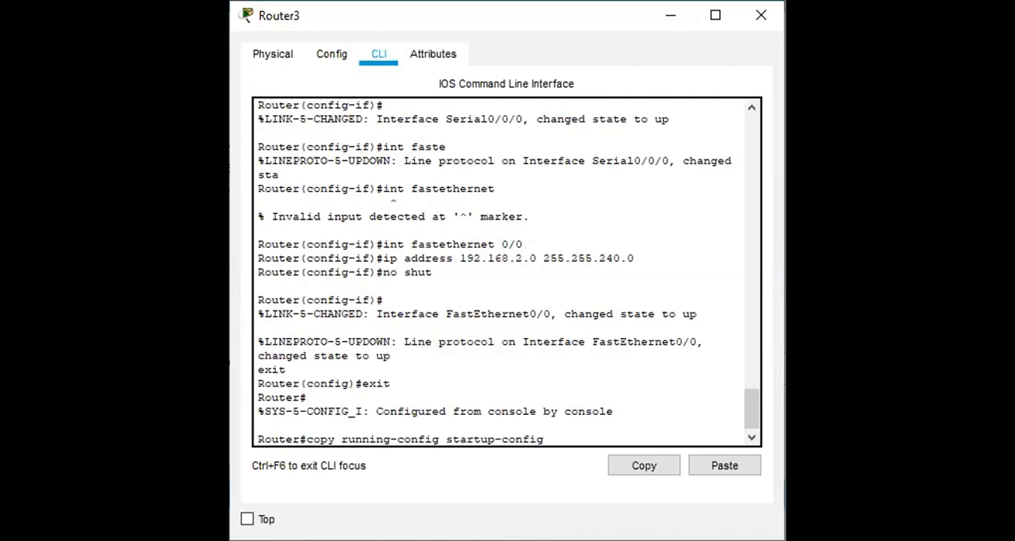
{"action": "key", "text": "Return"}
{"action": "key", "text": "Return"}
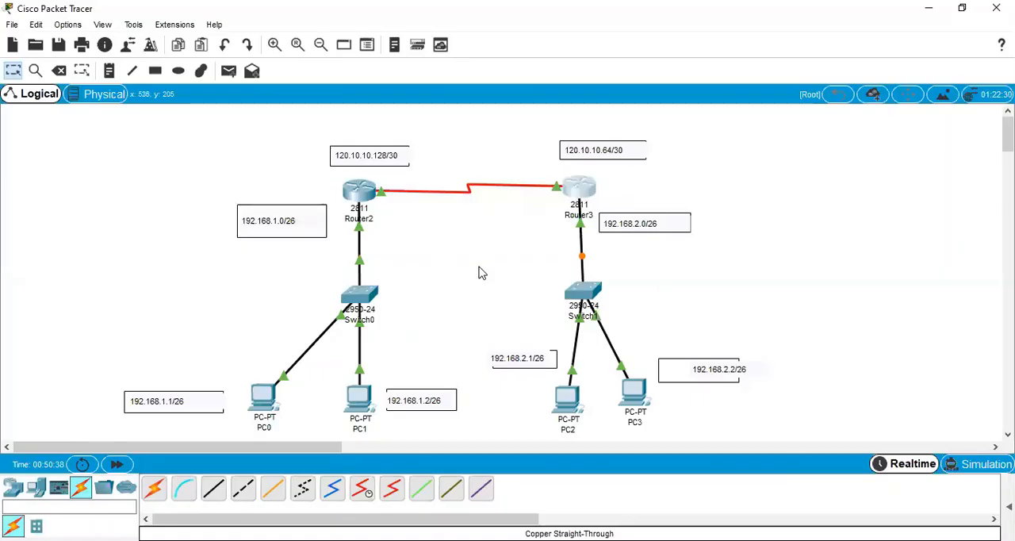
{"action": "left_click", "coordinate": [355, 196]}
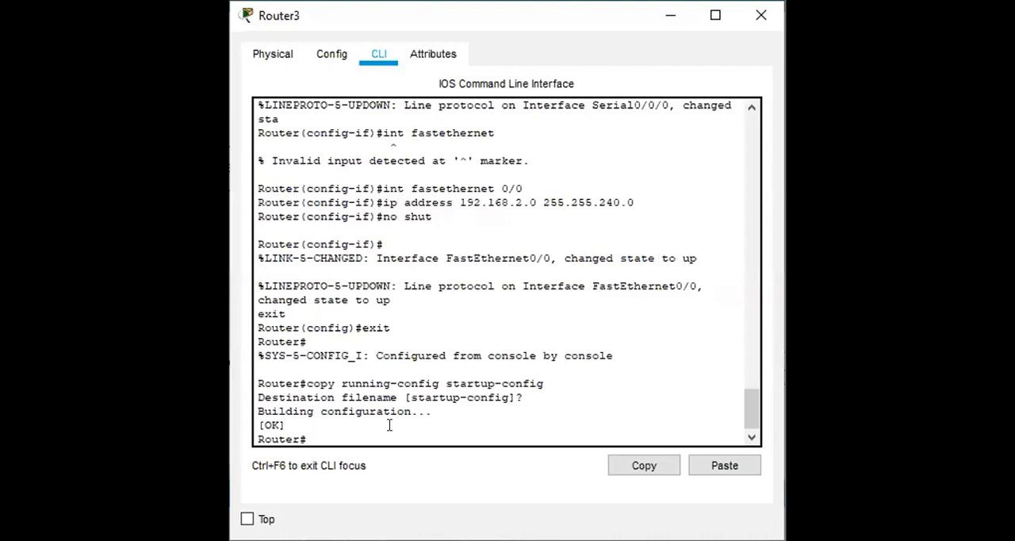
Enter global configuration mode on Router3 and start RIP routing with version 2.
{"action": "type", "text": "conf t"}
{"action": "key", "text": "Return"}
{"action": "type", "text": "router rip"}
{"action": "key", "text": "Return"}
{"action": "type", "text": "version"}
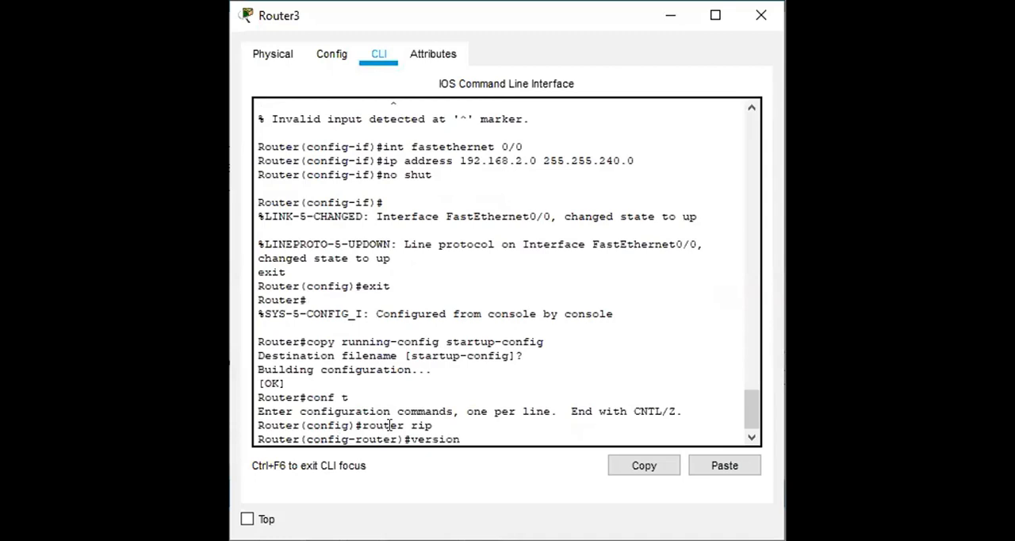
{"action": "type", "text": " 2"}
{"action": "key", "text": "Return"}
Disable automatic route summarization in Router3's RIP configuration.
{"action": "type", "text": "n"}
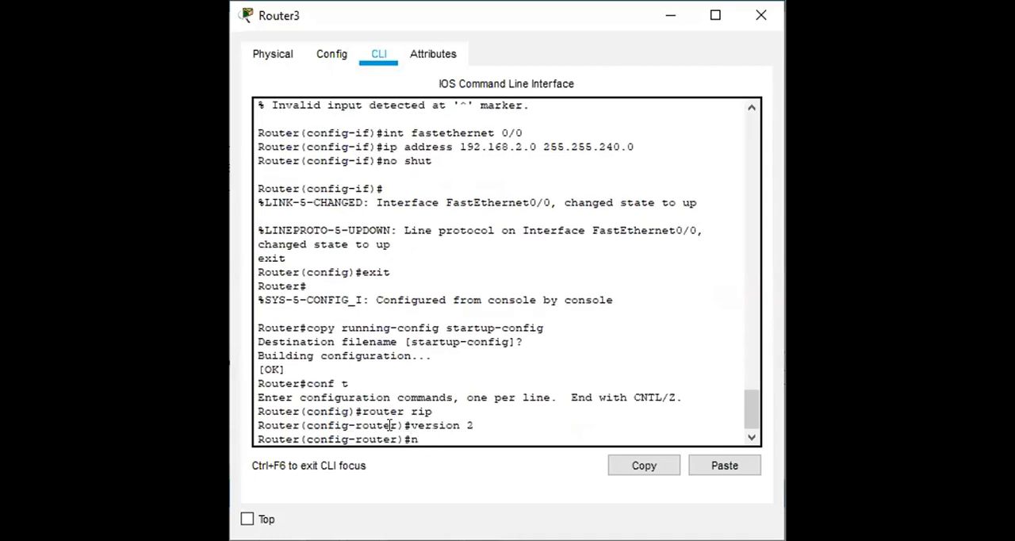
{"action": "type", "text": "o auto-summary"}
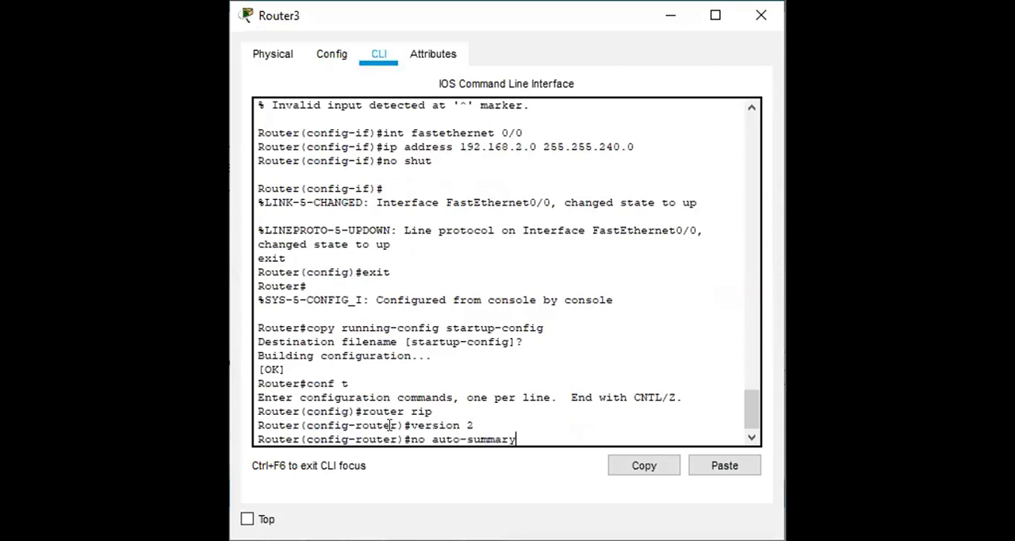
{"action": "key", "text": "Return"}
Add networks 120.0.0.0 and 192.168.2.0 to Router3's RIP configuration.
{"action": "type", "text": "n"}
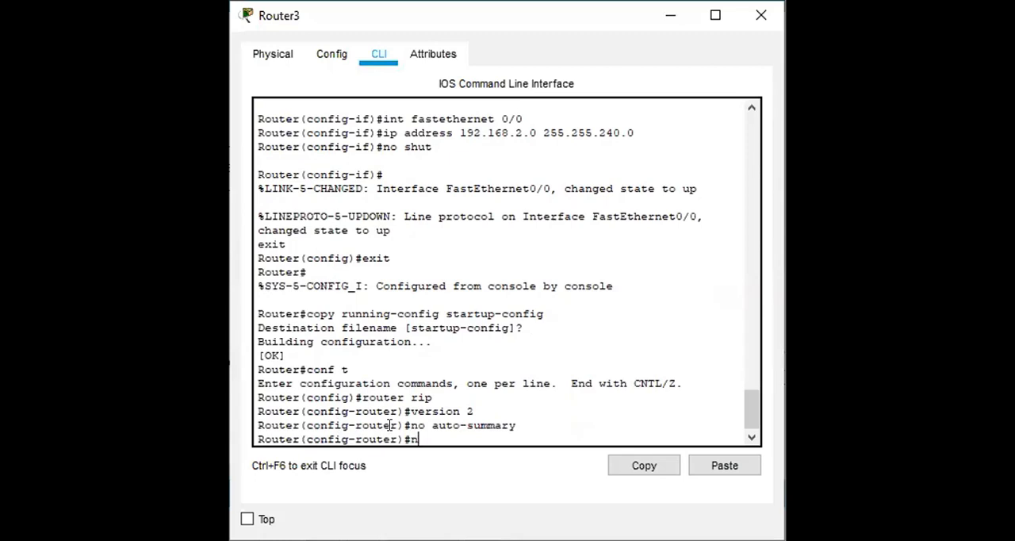
{"action": "type", "text": "etwork 120.0.0.0"}
{"action": "key", "text": "Return"}
{"action": "type", "text": "network"}
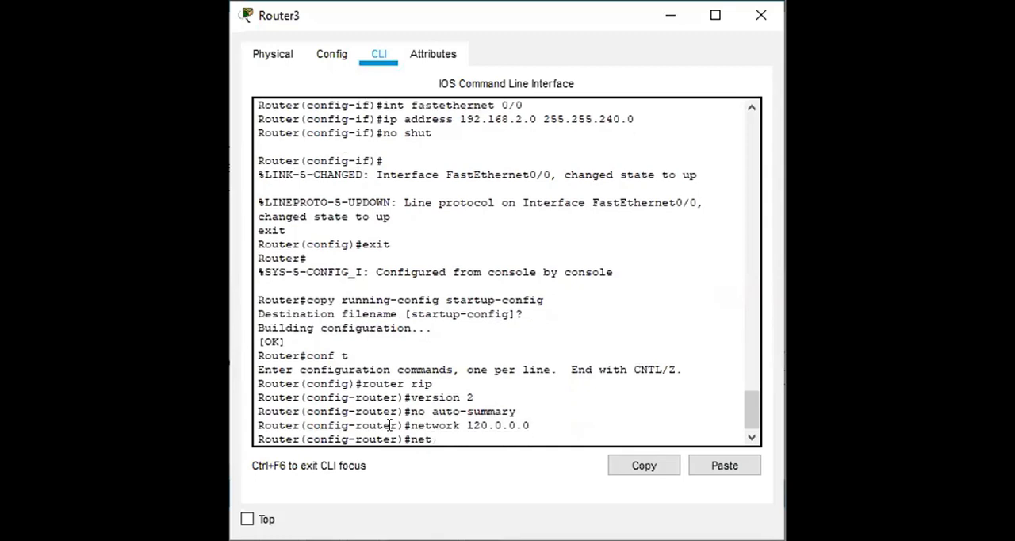
{"action": "type", "text": " 192.168.2.0"}
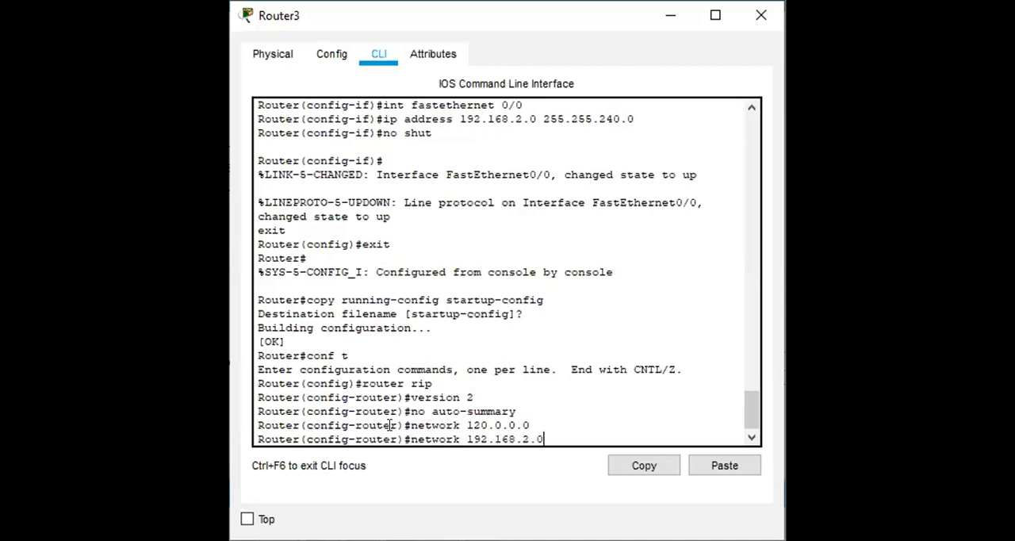
{"action": "key", "text": "Return"}
Leave Router3's RIP and global configuration modes and return to privileged mode.
{"action": "type", "text": "exit"}
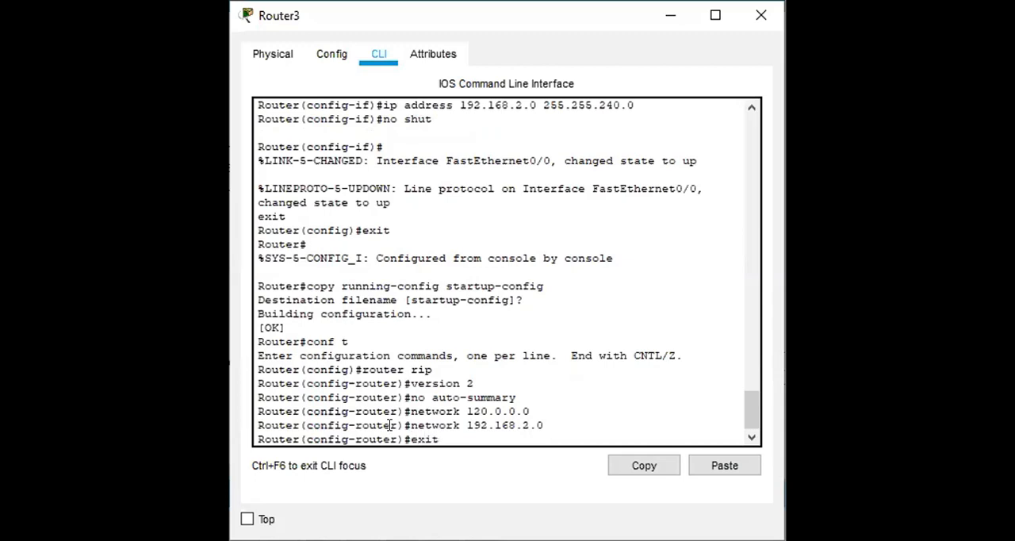
{"action": "key", "text": "Return"}
{"action": "type", "text": "exit"}
{"action": "key", "text": "Return"}
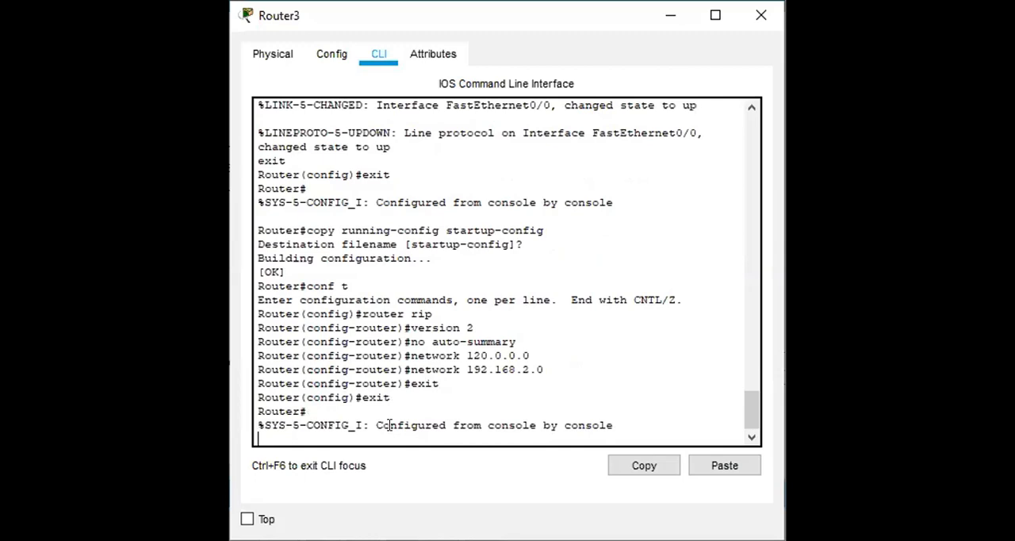
{"action": "key", "text": "Return"}
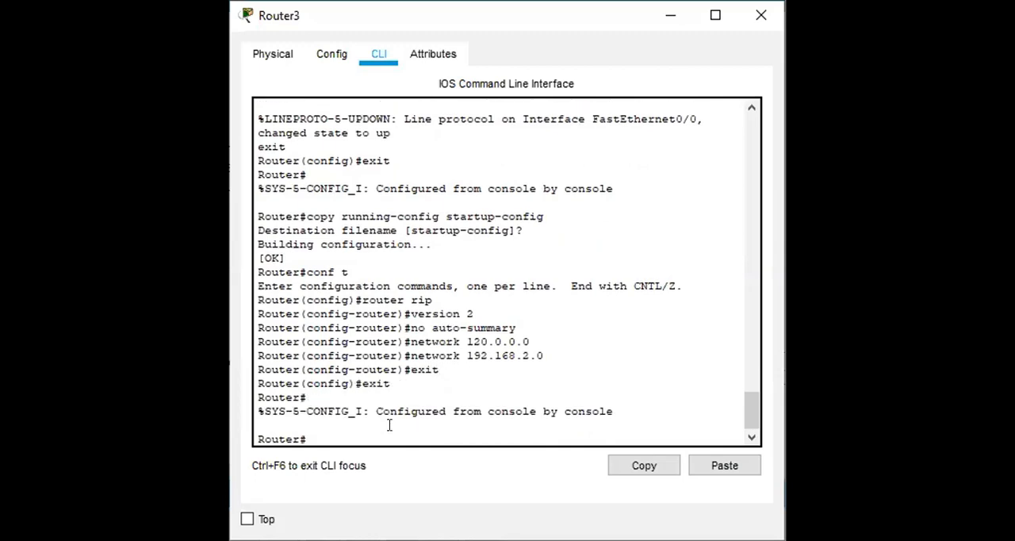
Save Router3's RIP configuration by copying running-config to startup-config under the default destination filename.
{"action": "type", "text": "copy running-config star"}
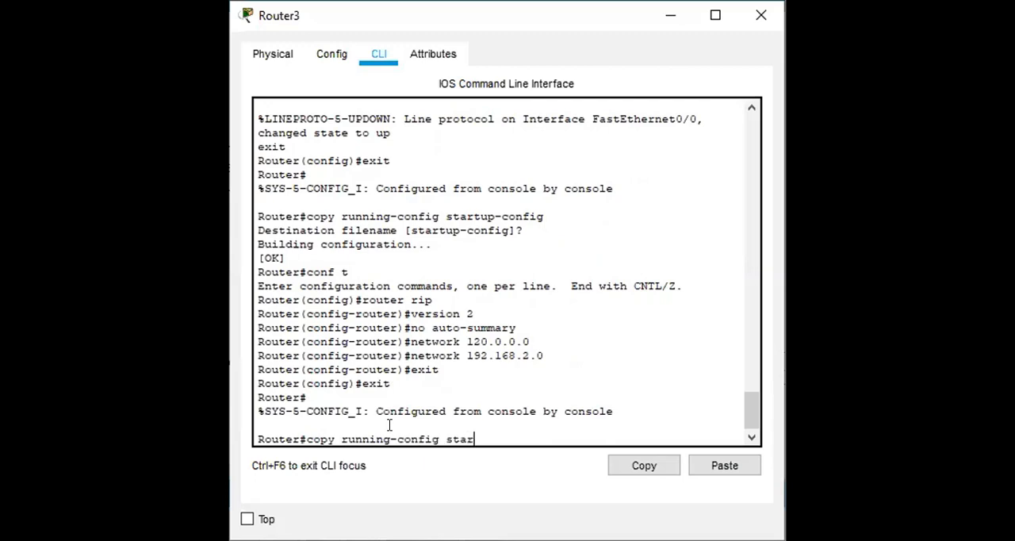
{"action": "type", "text": "tup-config"}
{"action": "key", "text": "Return"}
{"action": "key", "text": "Return"}
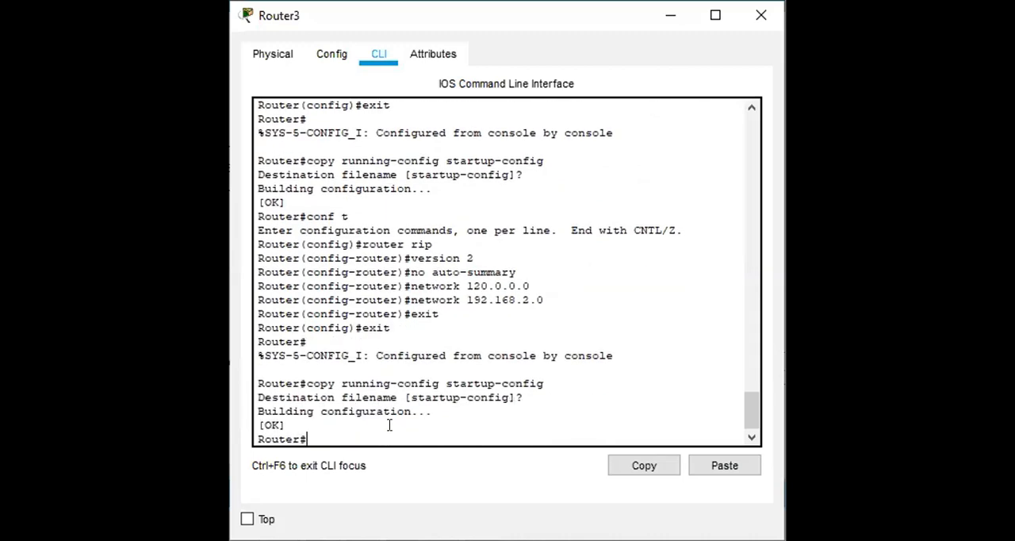
{"action": "key", "text": "Return"}
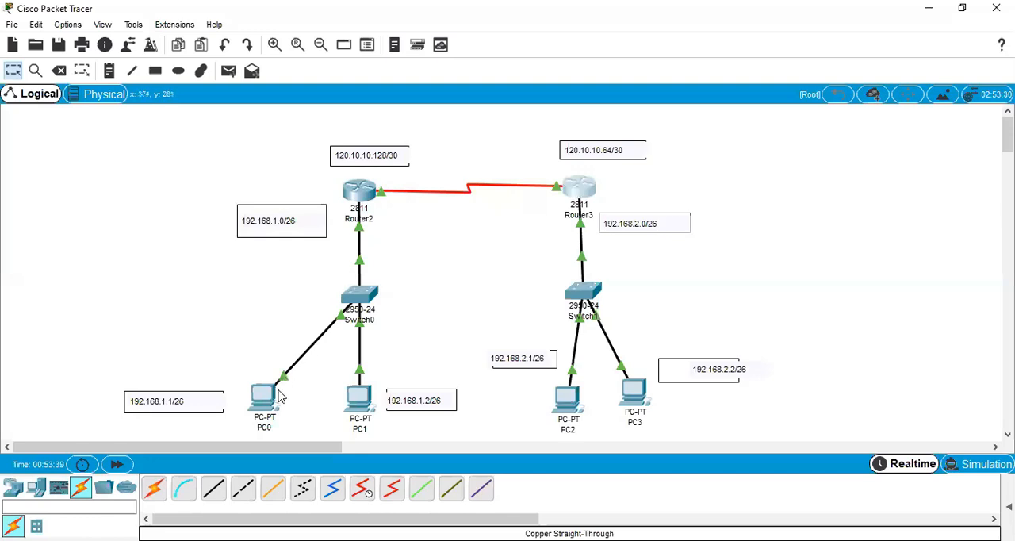
Assign PC0 the static IP address 192.168.1.1 with the default subnet mask 255.255.255.0.
{"action": "mouse_move", "coordinate": [268, 403]}
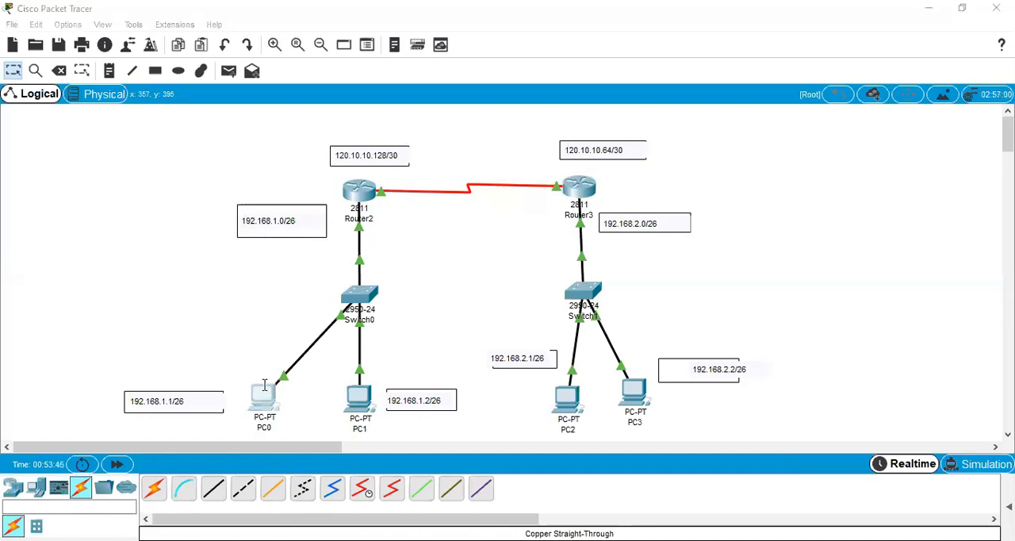
{"action": "left_click", "coordinate": [264, 385]}
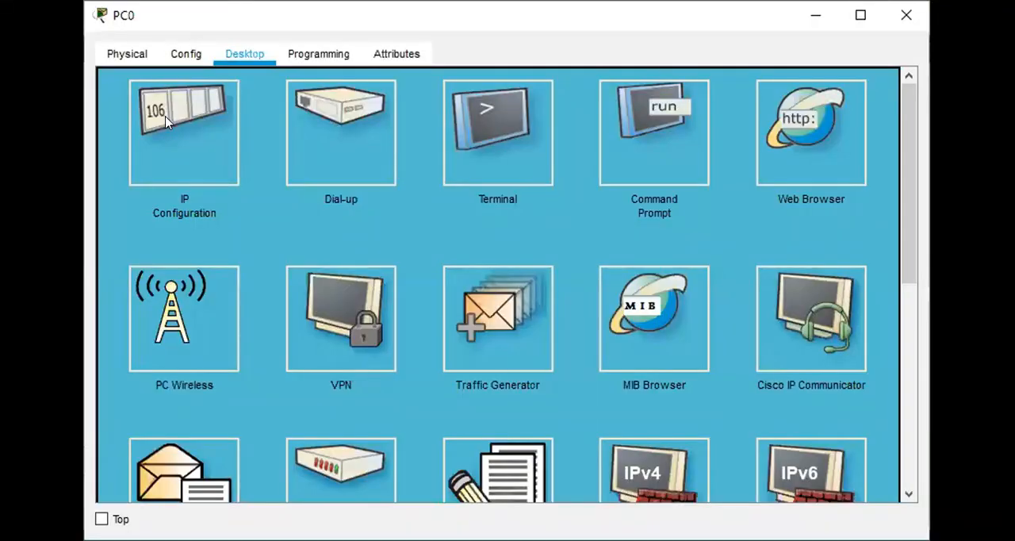
{"action": "left_click", "coordinate": [166, 120]}
{"action": "left_click", "coordinate": [490, 120]}
{"action": "left_click", "coordinate": [449, 106]}
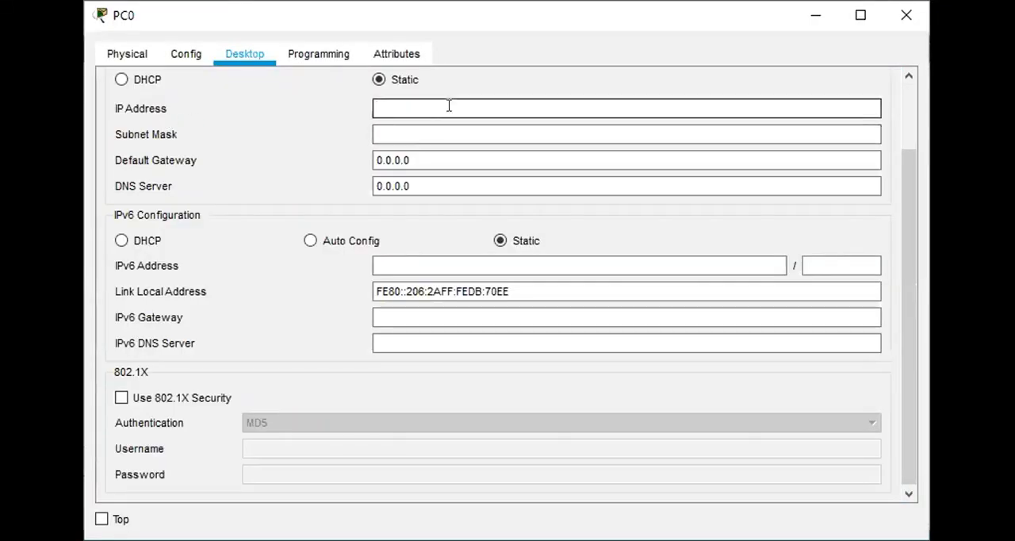
{"action": "type", "text": "192.168."}
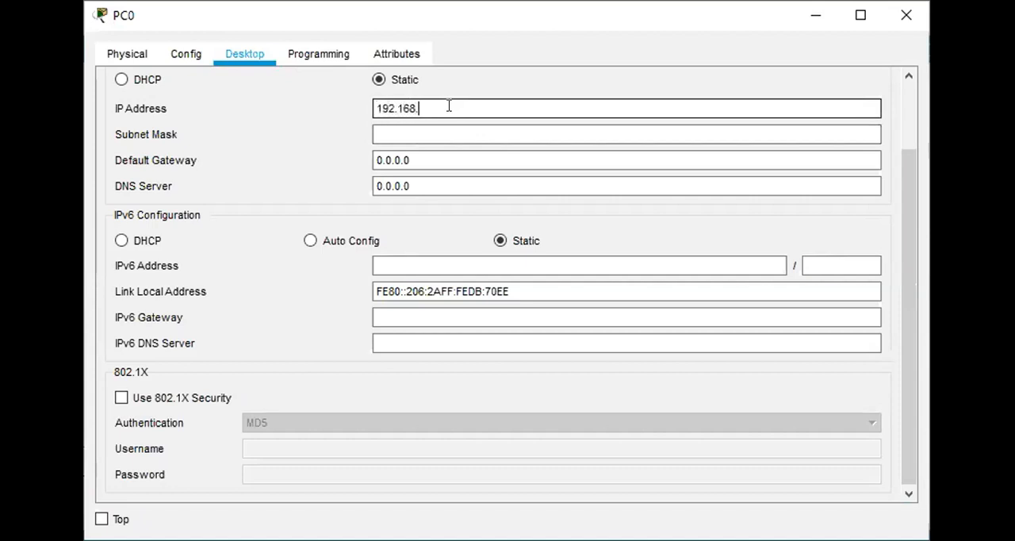
{"action": "type", "text": "1.1"}
{"action": "key", "text": "Tab"}
{"action": "key", "text": "Tab"}
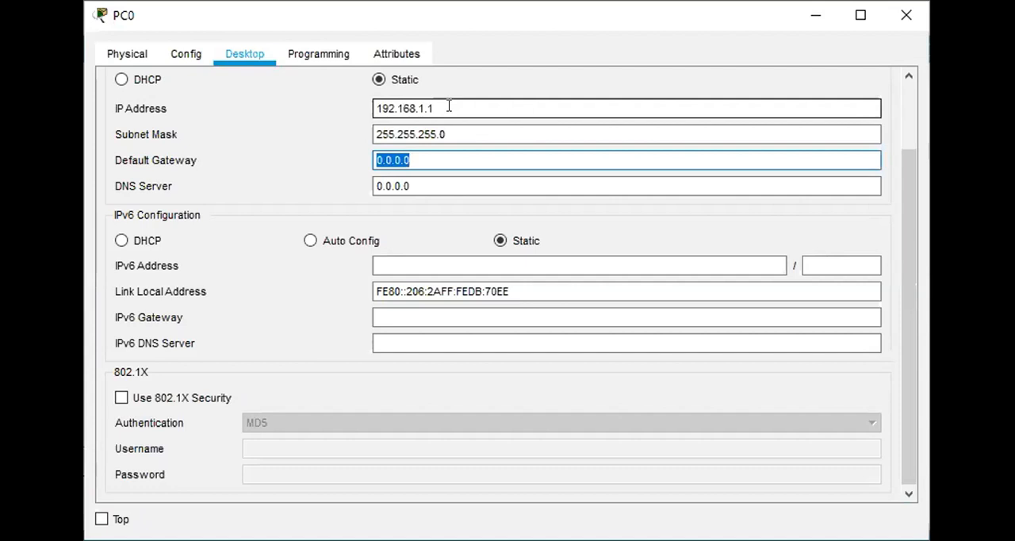
Set PC0's default gateway to 192.168.1.0 and return to the network topology.
{"action": "type", "text": "192.16"}
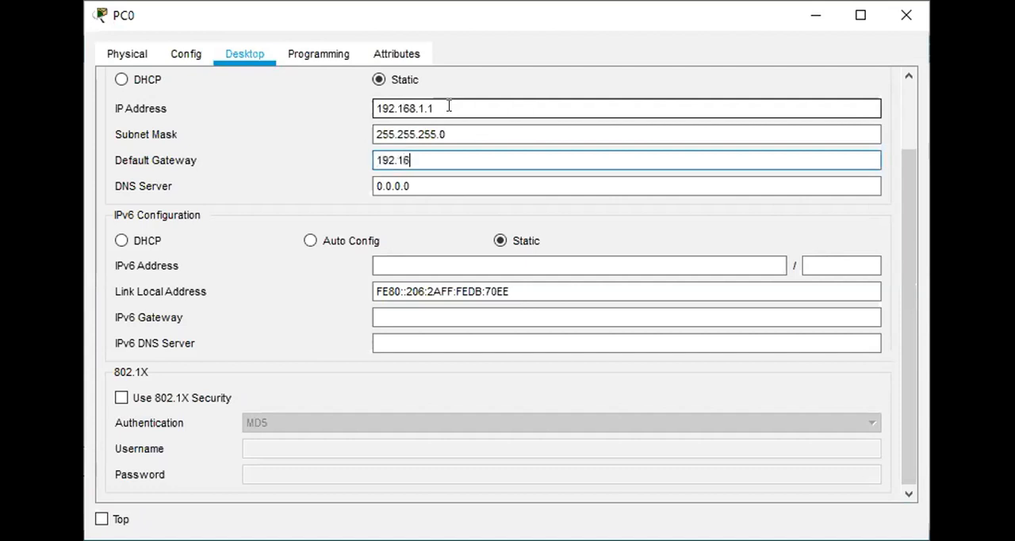
{"action": "type", "text": "8.1.0"}
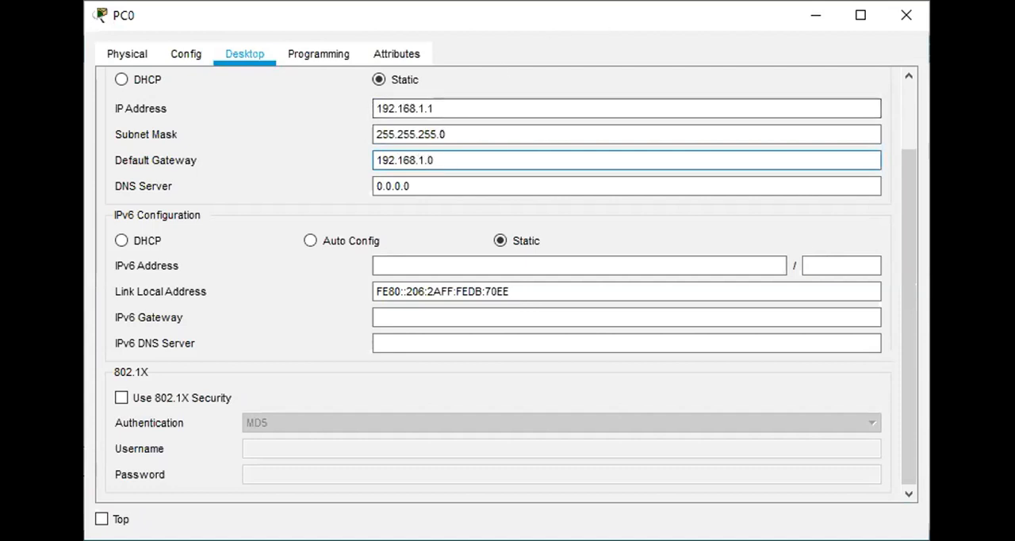
{"action": "left_click", "coordinate": [649, 2]}
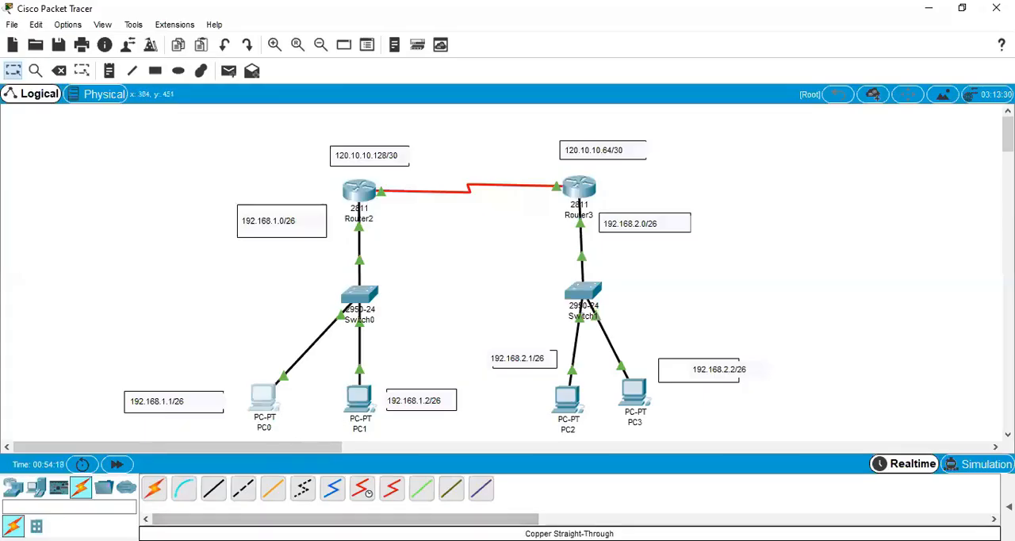
{"action": "key", "text": "alt+Tab"}
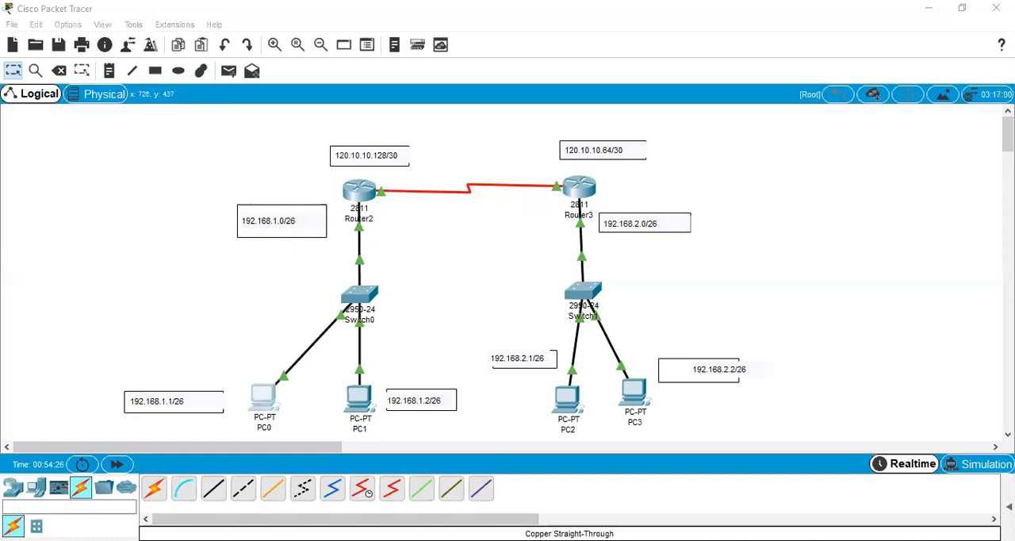
Assign PC1 the static IP address 192.168.1.2 with the default subnet mask 255.255.255.0.
{"action": "left_click", "coordinate": [355, 402]}
{"action": "left_click", "coordinate": [245, 57]}
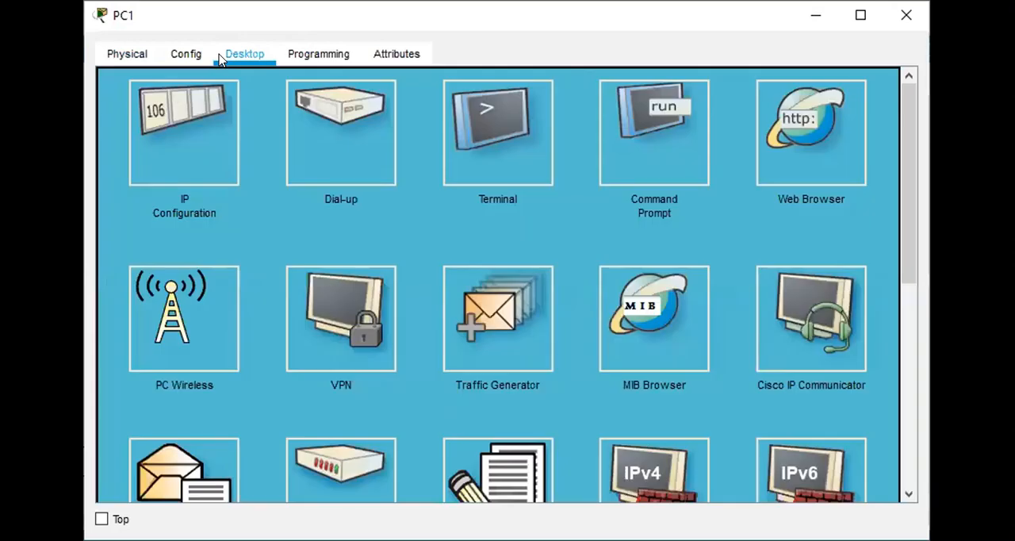
{"action": "left_click", "coordinate": [187, 121]}
{"action": "left_click", "coordinate": [430, 107]}
{"action": "type", "text": "192.168"}
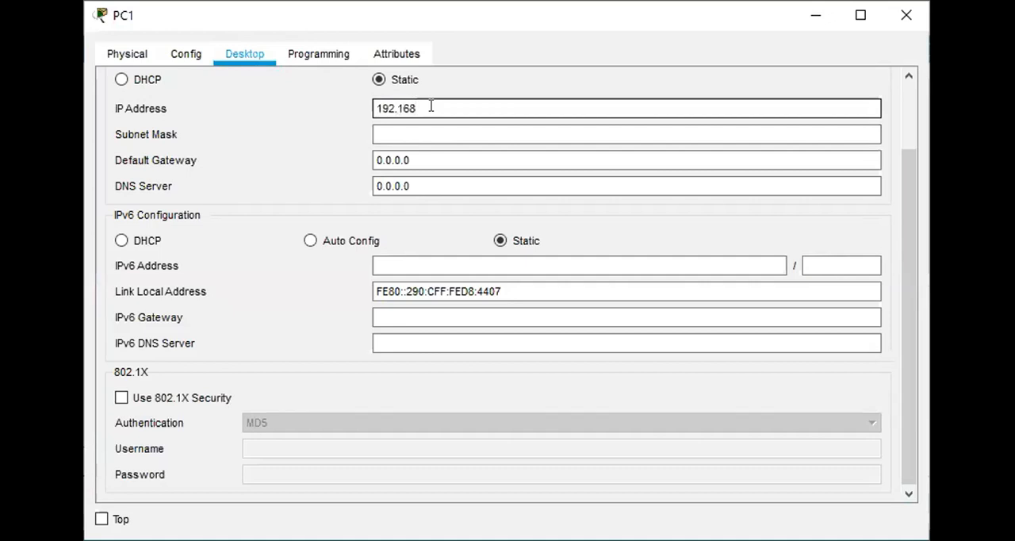
{"action": "type", "text": "."}
{"action": "type", "text": "168.1.2"}
{"action": "left_click", "coordinate": [426, 126]}
Set PC1's default gateway to 192.168.1.0 and return to the network topology.
{"action": "left_click", "coordinate": [428, 157]}
{"action": "key", "text": "BackSpace"}
{"action": "key", "text": "BackSpace"}
{"action": "key", "text": "BackSpace"}
{"action": "key", "text": "BackSpace"}
{"action": "key", "text": "BackSpace"}
{"action": "key", "text": "BackSpace"}
{"action": "key", "text": "BackSpace"}
{"action": "type", "text": "192.168.1.1"}
{"action": "key", "text": "BackSpace"}
{"action": "type", "text": "0"}
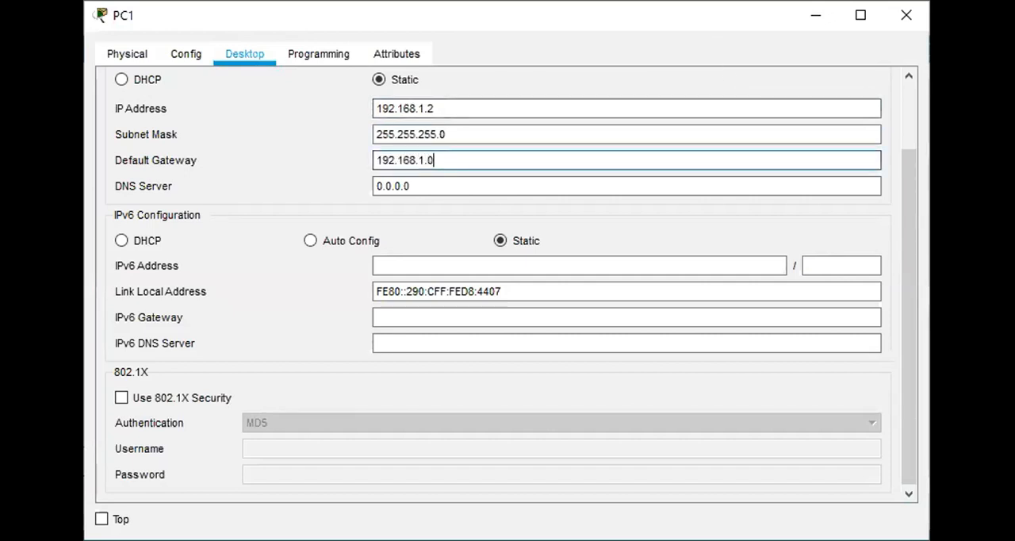
{"action": "key", "text": "alt+Tab"}
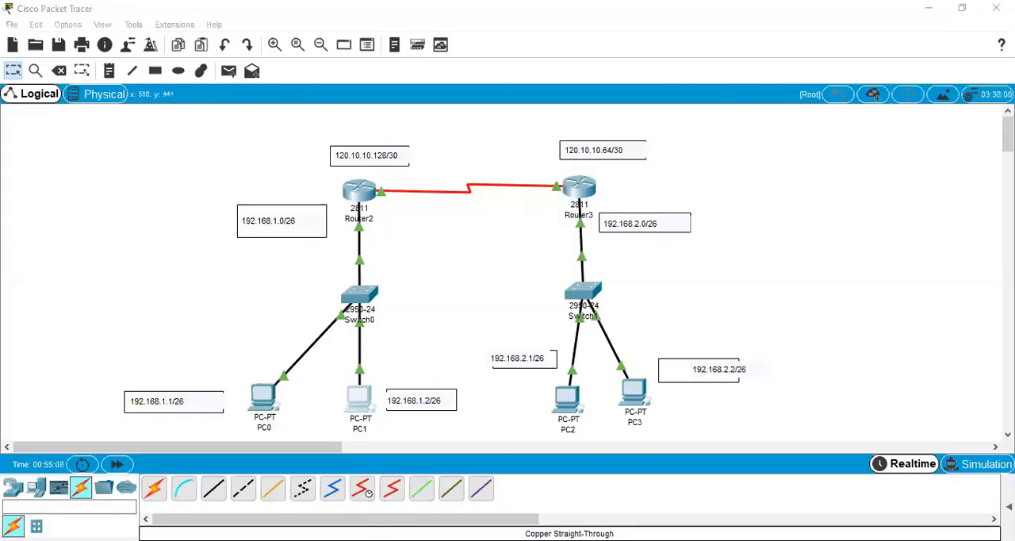
{"action": "left_click", "coordinate": [756, 161]}
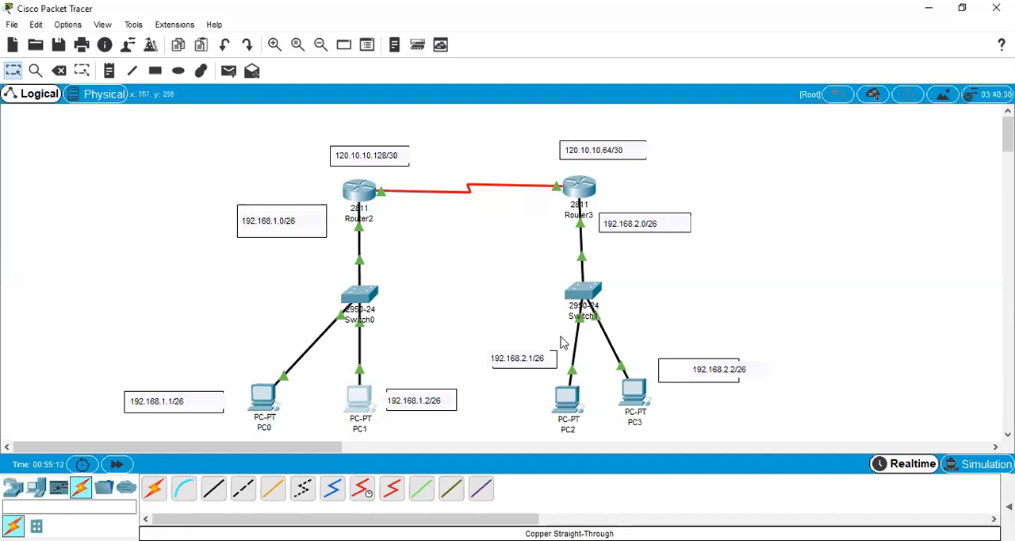
Assign PC2 the static IP address 192.168.2.1 with the default subnet mask 255.255.255.0.
{"action": "left_click", "coordinate": [562, 390]}
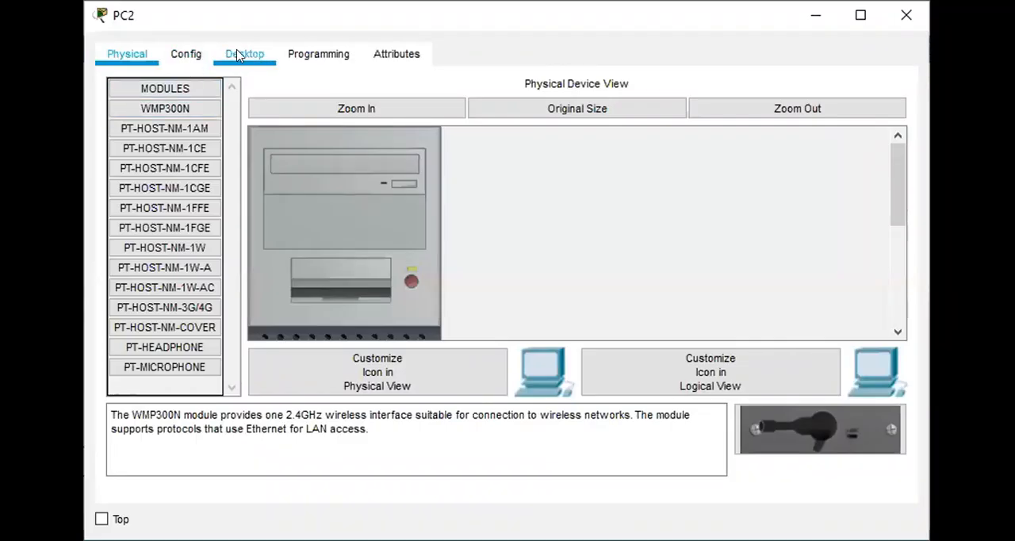
{"action": "left_click", "coordinate": [236, 55]}
{"action": "left_click", "coordinate": [176, 131]}
{"action": "left_click", "coordinate": [466, 109]}
{"action": "type", "text": "192.168"}
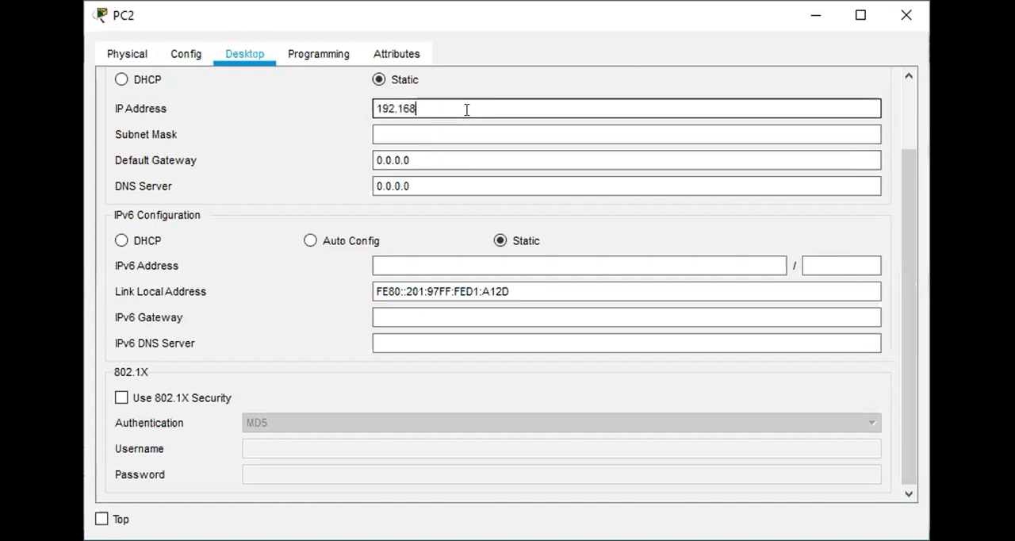
{"action": "type", "text": ".2.1"}
{"action": "key", "text": "Tab"}
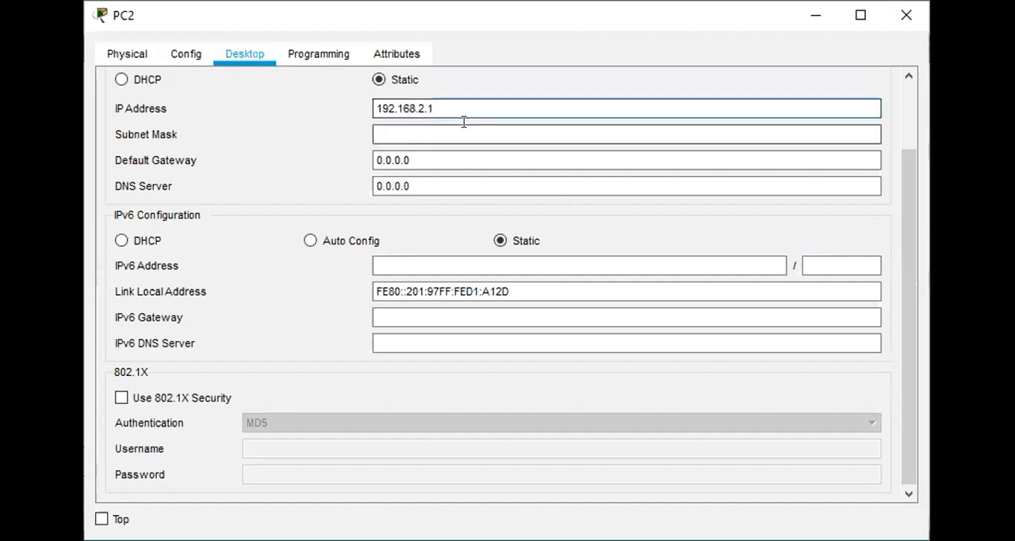
Set PC2's default gateway to 192.168.2.0 in its IPv4 configuration.
{"action": "key", "text": "Tab"}
{"action": "type", "text": "192.168"}
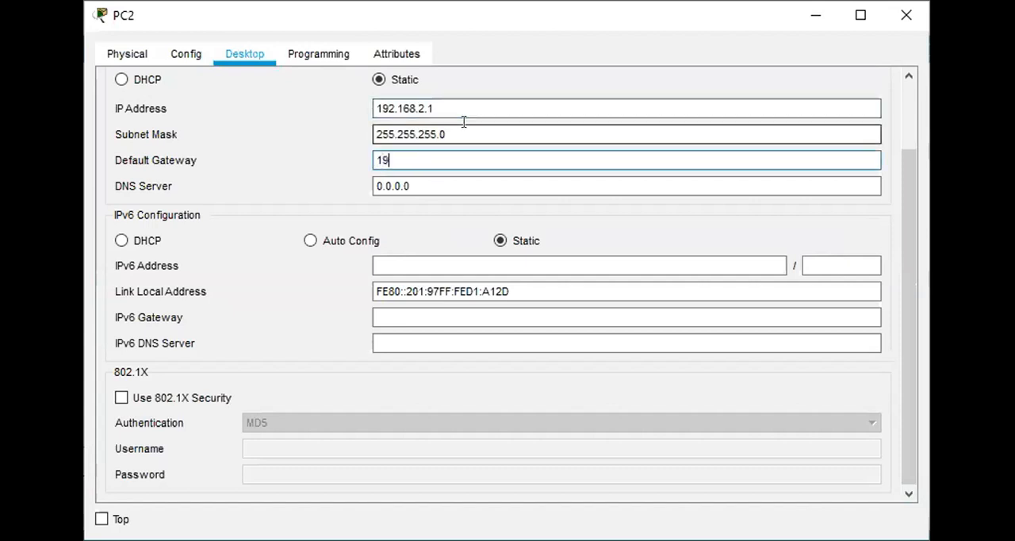
{"action": "type", "text": ".2.0"}
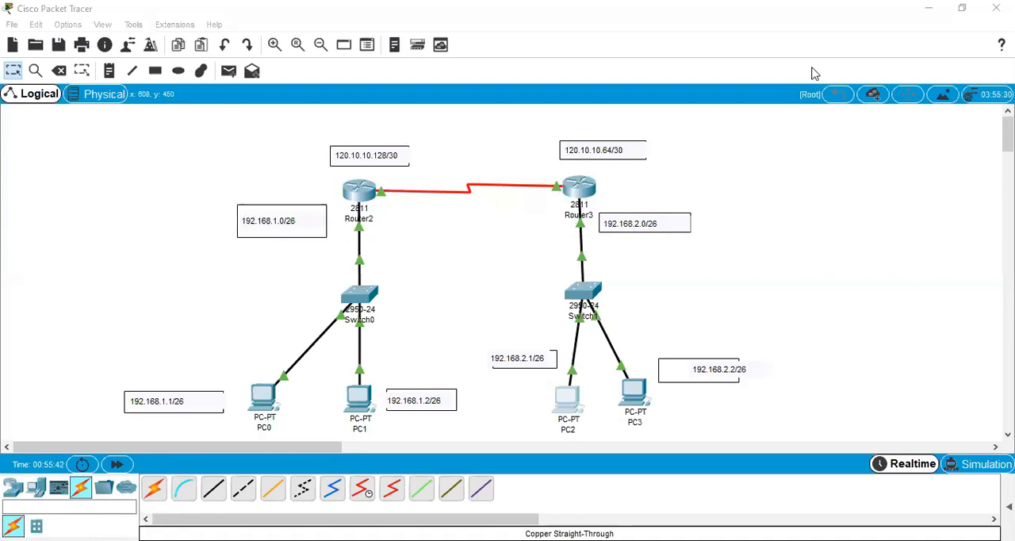
Assign PC3 the static IP address 192.168.2.2 with the default subnet mask 255.255.255.0.
{"action": "left_click", "coordinate": [642, 394]}
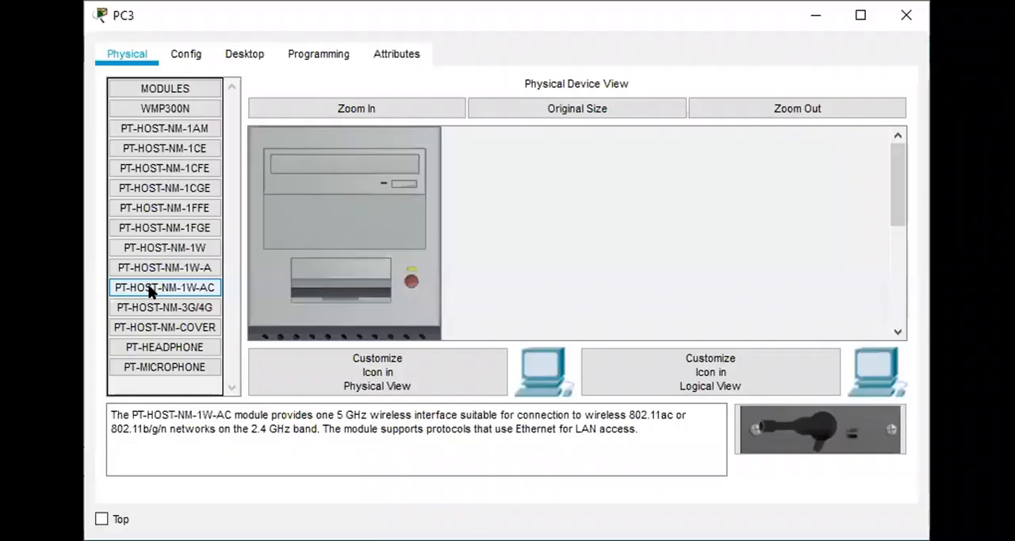
{"action": "left_click", "coordinate": [236, 63]}
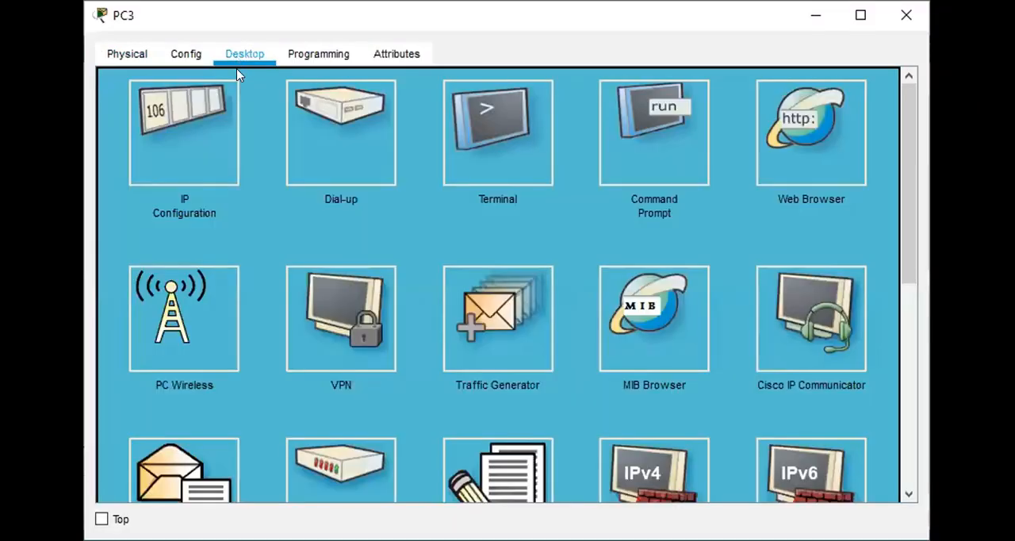
{"action": "left_click", "coordinate": [201, 124]}
{"action": "left_click", "coordinate": [471, 108]}
{"action": "type", "text": "192"}
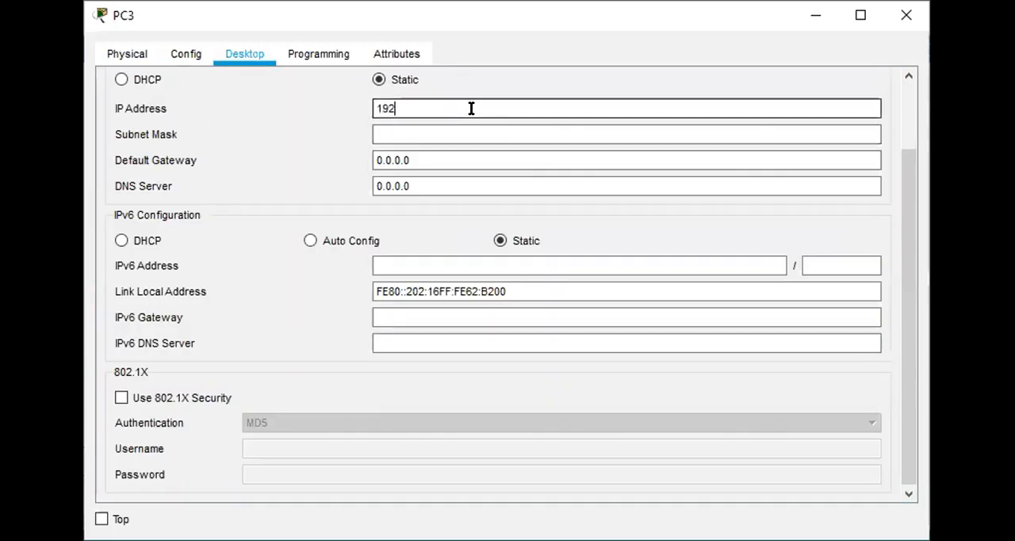
{"action": "type", "text": ".168.2.2"}
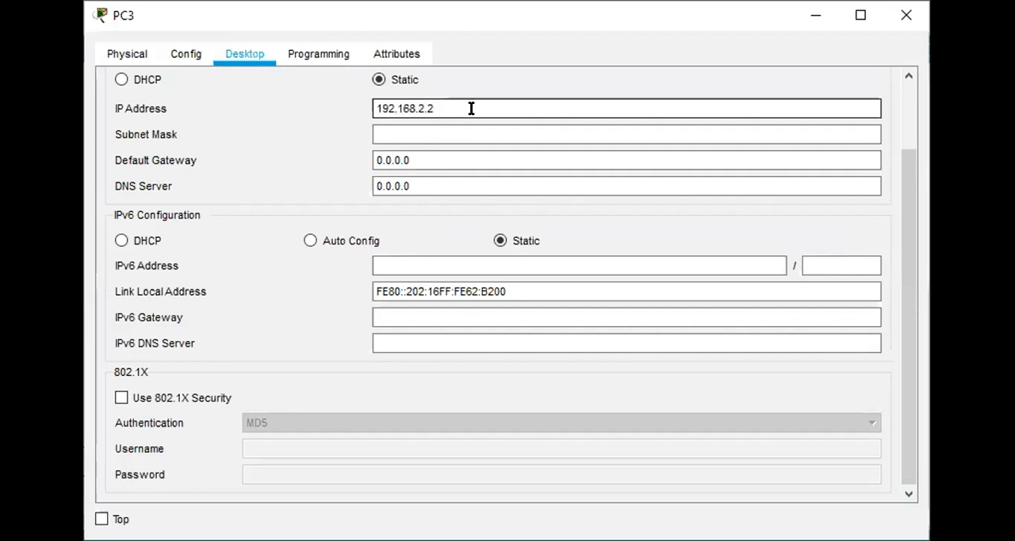
{"action": "left_click", "coordinate": [471, 134]}
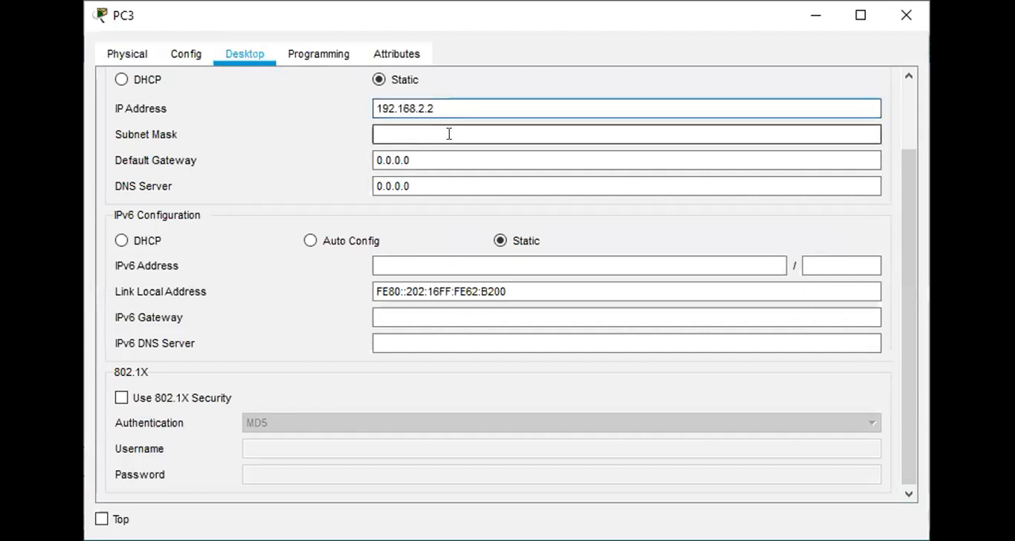
Set PC3's default gateway to 192.168.2.0 and return to the network topology.
{"action": "left_click", "coordinate": [433, 159]}
{"action": "key", "text": "BackSpace"}
{"action": "key", "text": "BackSpace"}
{"action": "key", "text": "BackSpace"}
{"action": "key", "text": "BackSpace"}
{"action": "key", "text": "BackSpace"}
{"action": "key", "text": "BackSpace"}
{"action": "key", "text": "BackSpace"}
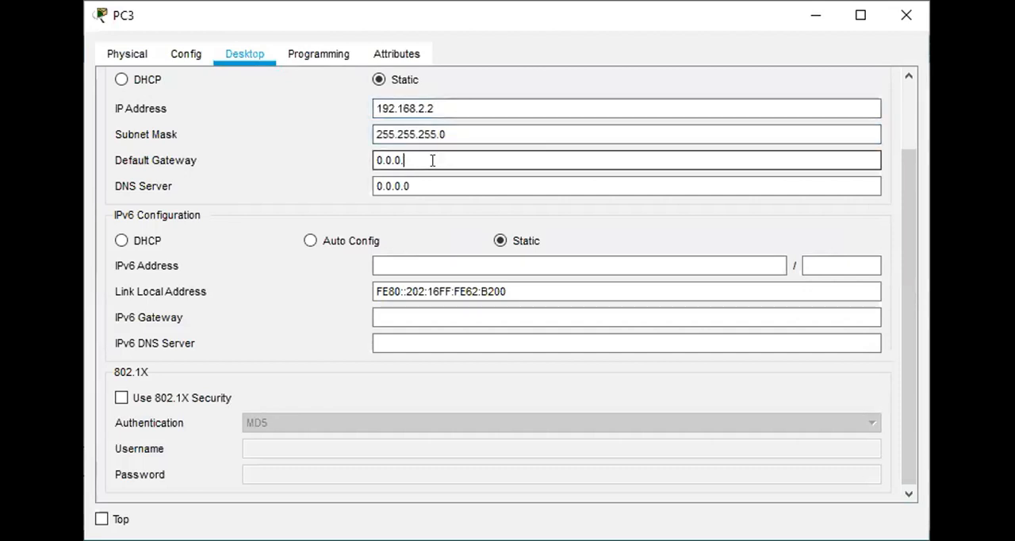
{"action": "type", "text": "192.16"}
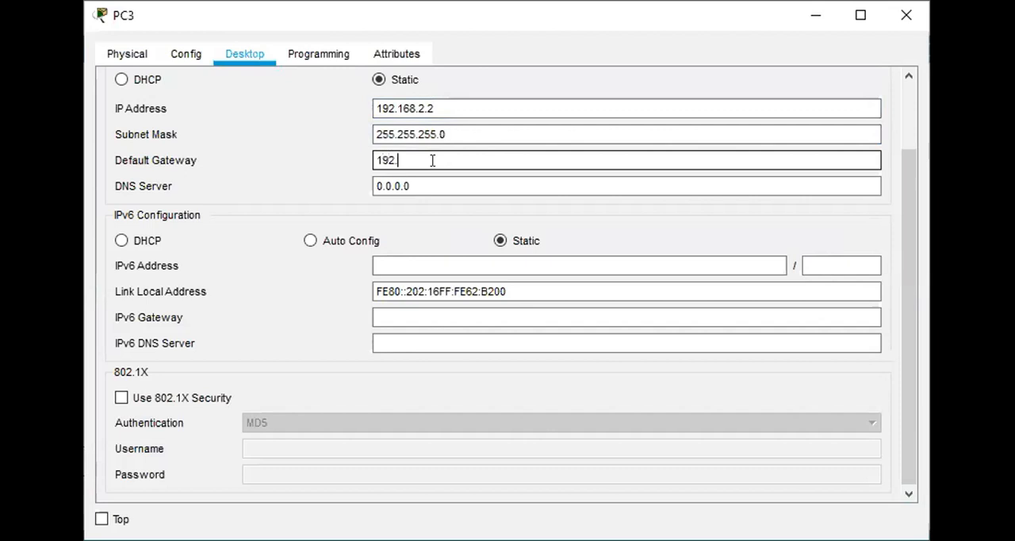
{"action": "type", "text": "8.2.0"}
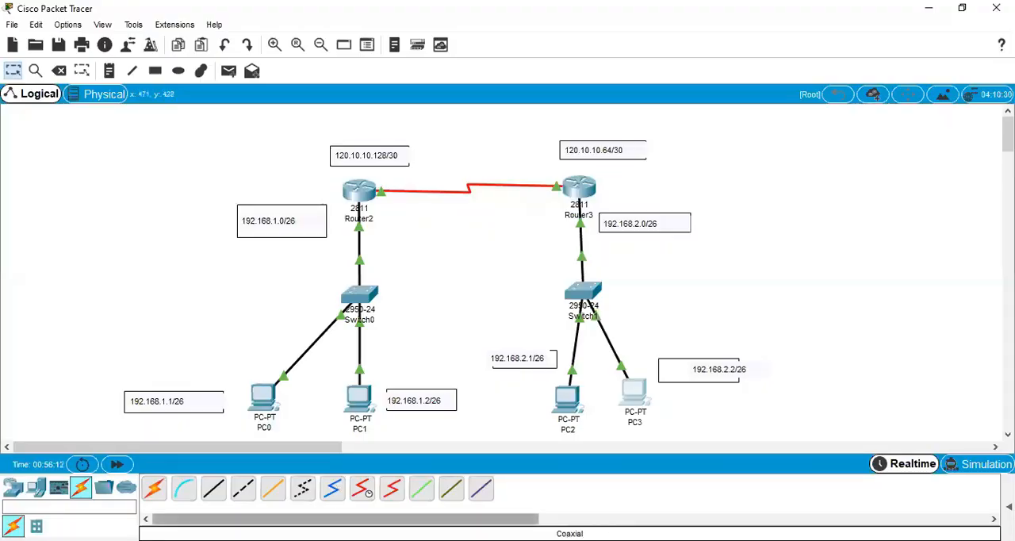
{"action": "left_click", "coordinate": [337, 540]}
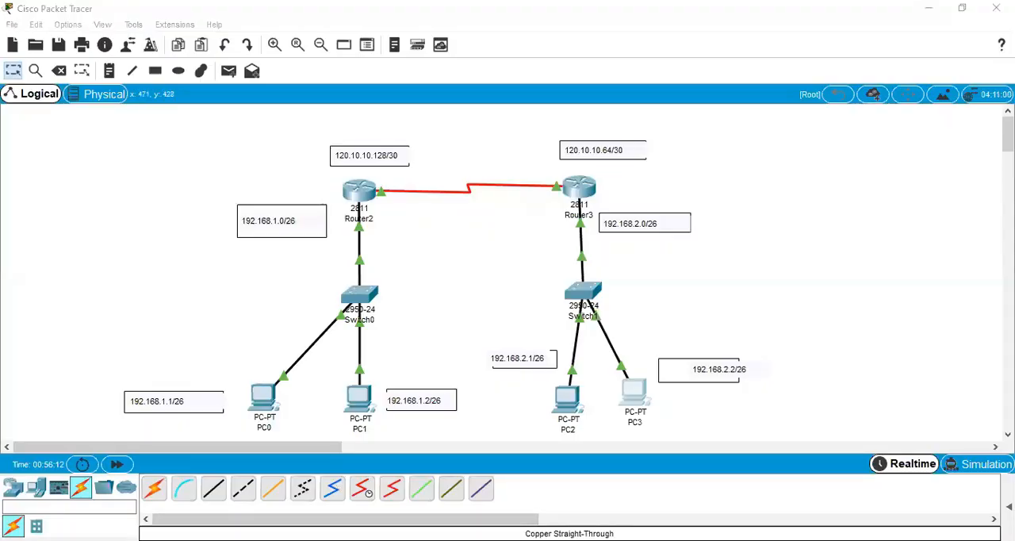
{"action": "left_click", "coordinate": [810, 75]}
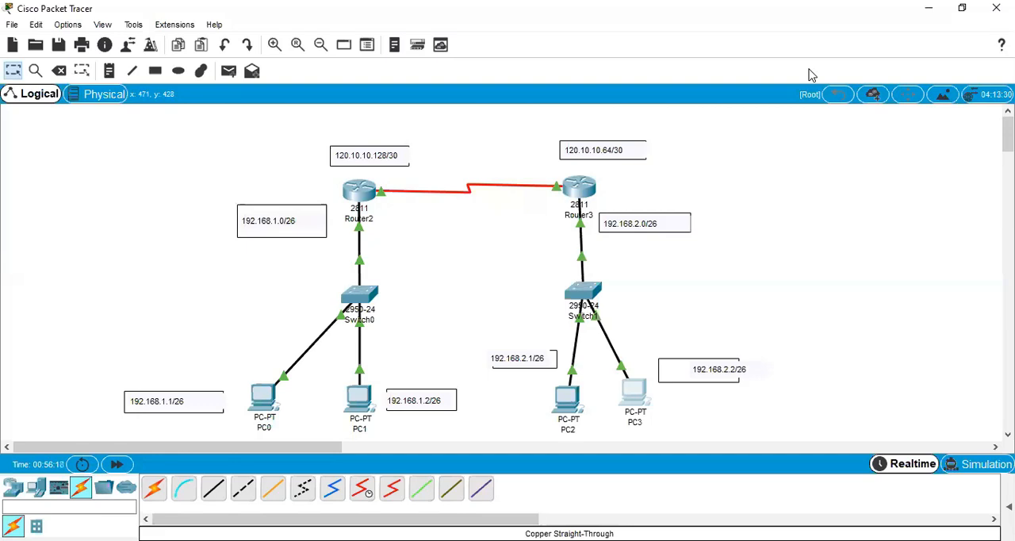
Send a simple PDU from PC0 to PC2 to test the connection between the two networks.
{"action": "left_click", "coordinate": [228, 70]}
{"action": "left_click", "coordinate": [257, 397]}
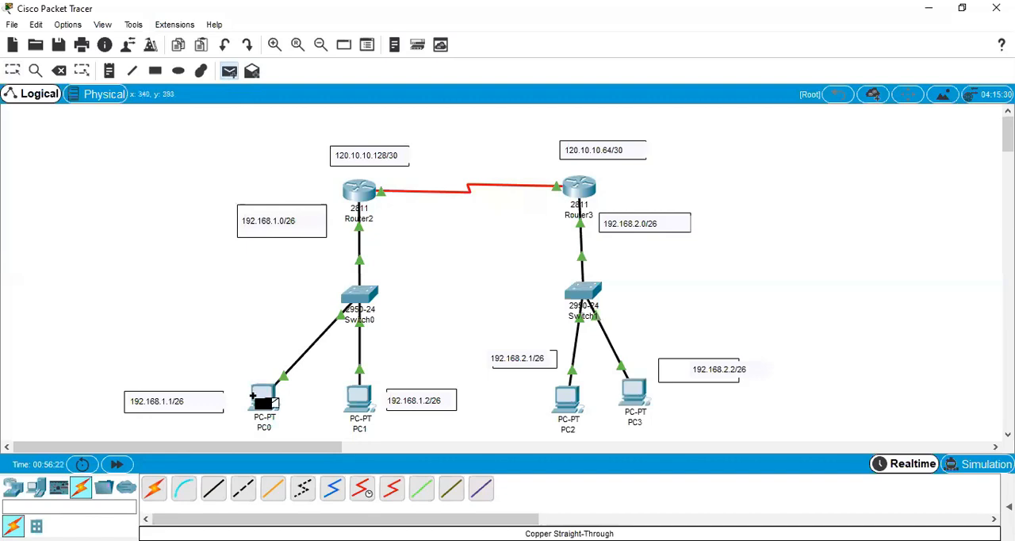
{"action": "left_click", "coordinate": [565, 403]}
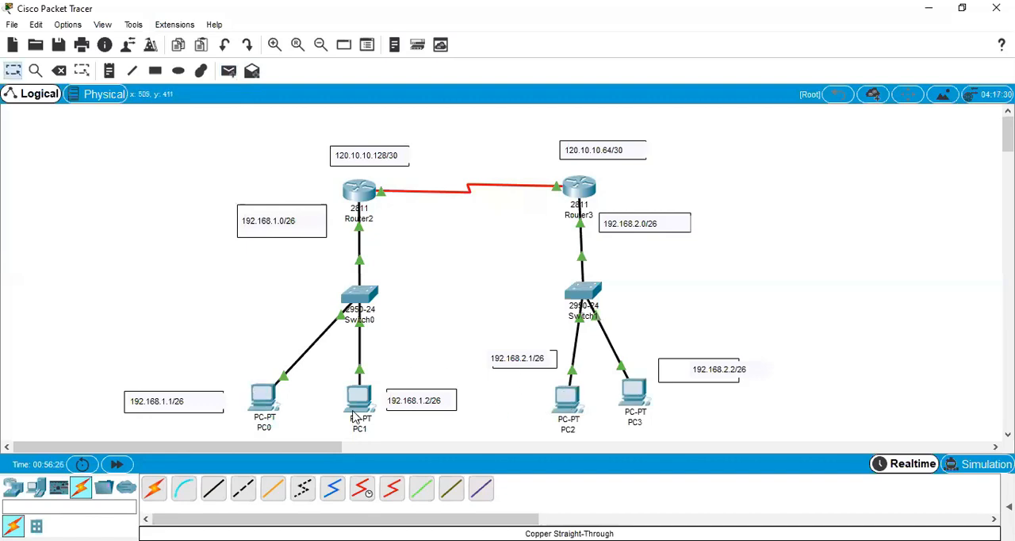
Ping PC2 at 192.168.2.1 from PC0's Command Prompt.
{"action": "left_click", "coordinate": [258, 404]}
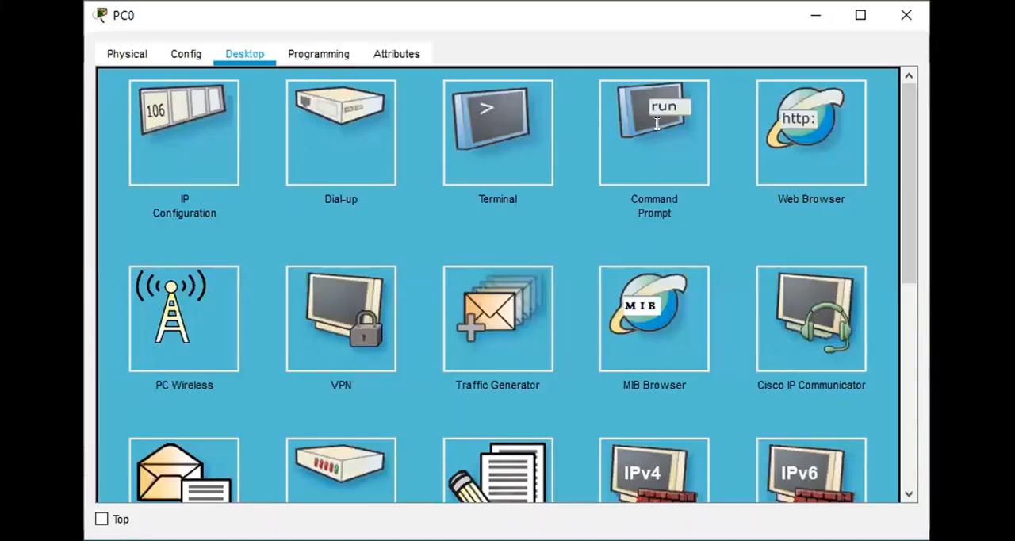
{"action": "left_click", "coordinate": [661, 123]}
{"action": "left_click", "coordinate": [220, 157]}
{"action": "type", "text": "i"}
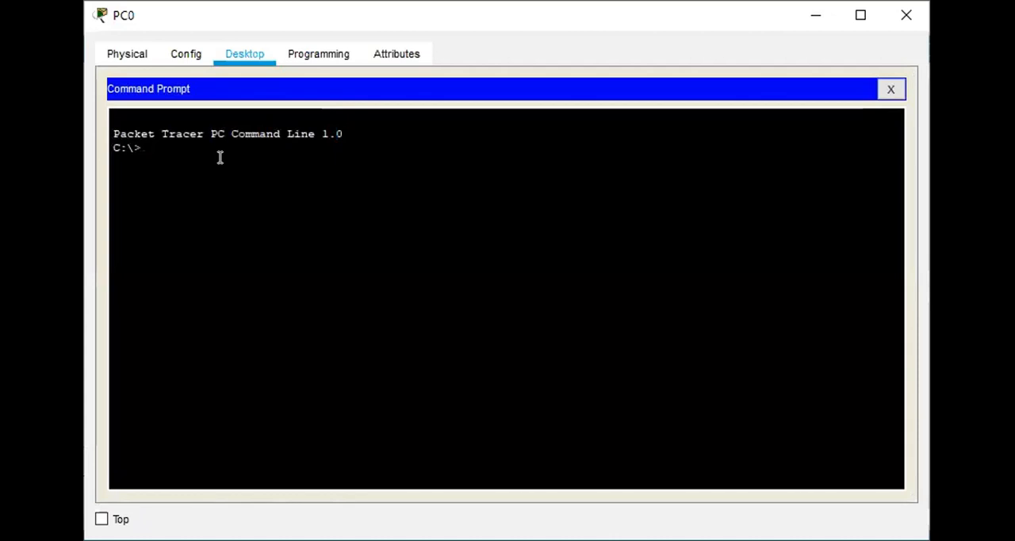
{"action": "type", "text": "ping 192.168.2.1"}
{"action": "key", "text": "Return"}
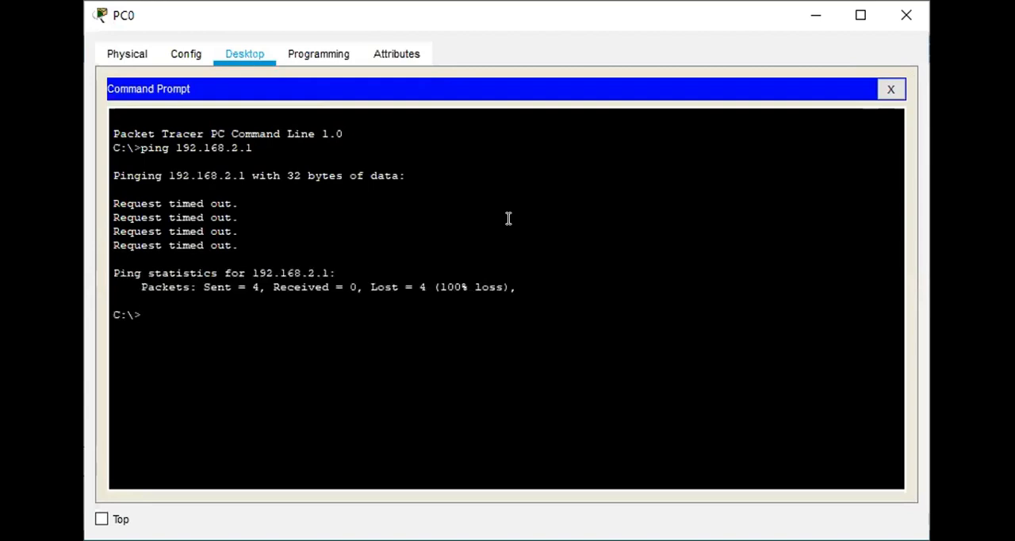
Ping PC1 at 192.168.1.2 from PC0, reusing the previous ping command.
{"action": "key", "text": "Up"}
{"action": "key", "text": "BackSpace"}
{"action": "key", "text": "BackSpace"}
{"action": "key", "text": "BackSpace"}
{"action": "type", "text": "1.2"}
{"action": "key", "text": "Return"}
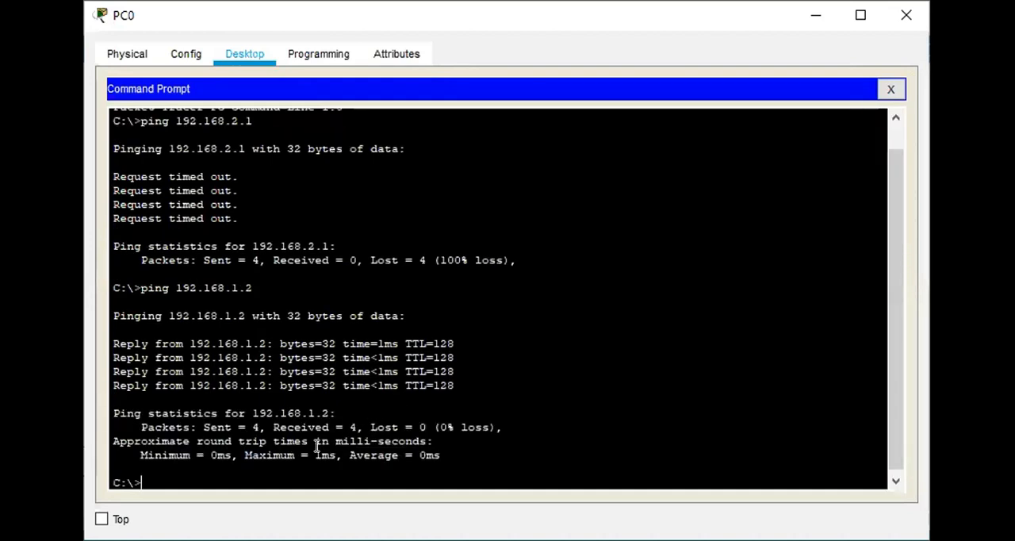
{"action": "key", "text": "Up"}
{"action": "key", "text": "BackSpace"}
{"action": "key", "text": "BackSpace"}
{"action": "key", "text": "BackSpace"}
{"action": "key", "text": "BackSpace"}
{"action": "key", "text": "BackSpace"}
{"action": "key", "text": "BackSpace"}
{"action": "key", "text": "BackSpace"}
{"action": "key", "text": "BackSpace"}
{"action": "key", "text": "BackSpace"}
{"action": "key", "text": "BackSpace"}
{"action": "key", "text": "BackSpace"}
{"action": "key", "text": "BackSpace"}
{"action": "key", "text": "BackSpace"}
{"action": "key", "text": "BackSpace"}
{"action": "key", "text": "BackSpace"}
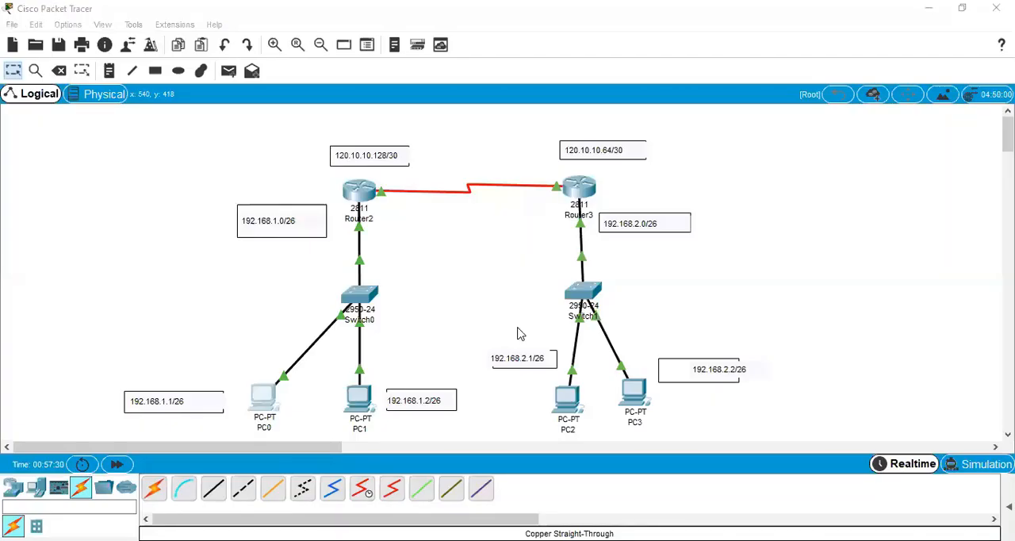
Examine PC3's global gateway settings, its desktop firewall page and its physical device view.
{"action": "left_click", "coordinate": [636, 400]}
{"action": "left_click", "coordinate": [169, 47]}
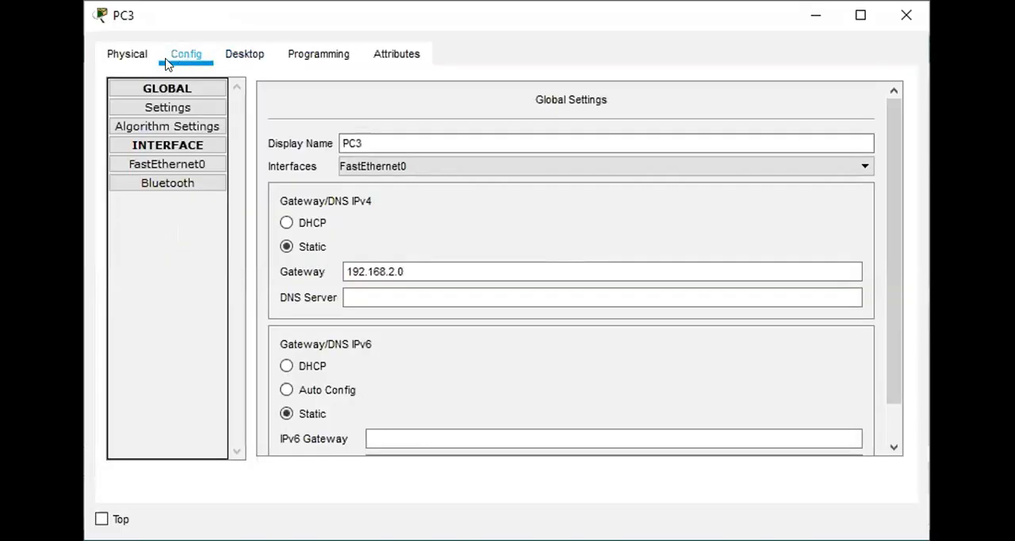
{"action": "left_click", "coordinate": [125, 54]}
{"action": "left_click", "coordinate": [323, 44]}
{"action": "left_click", "coordinate": [219, 60]}
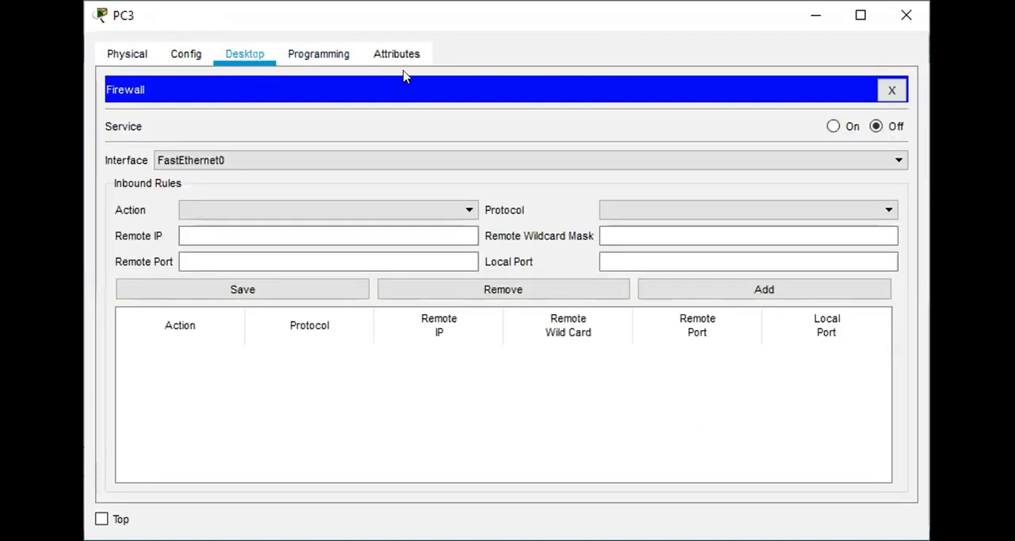
{"action": "left_click", "coordinate": [187, 62]}
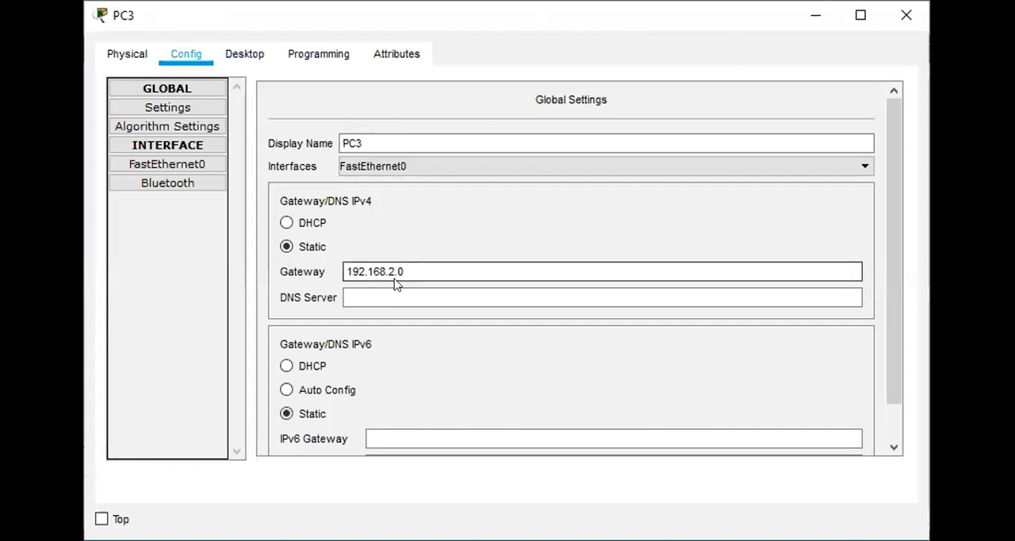
{"action": "left_click", "coordinate": [127, 56]}
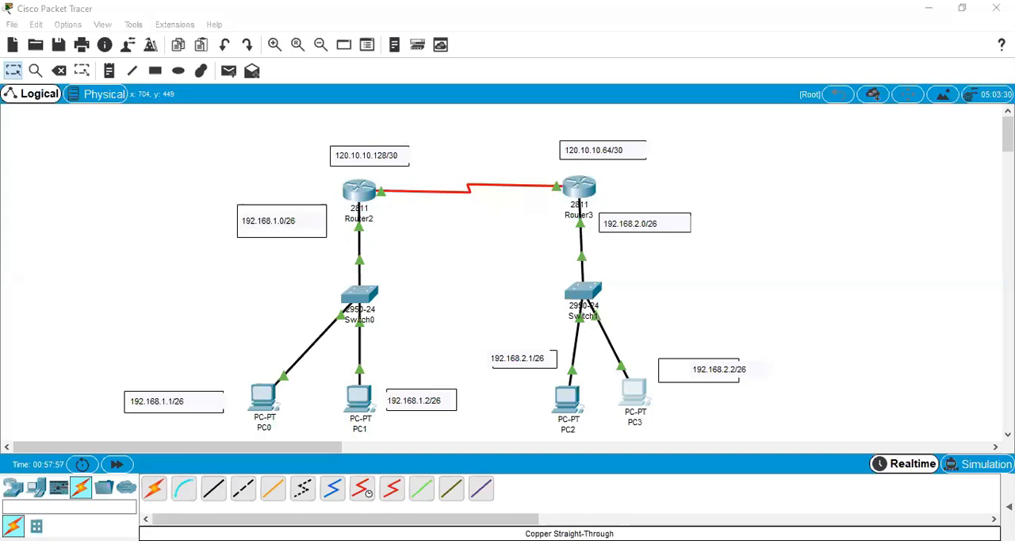
Ping the network address 192.168.2.0 from PC2's Command Prompt.
{"action": "left_click", "coordinate": [568, 396]}
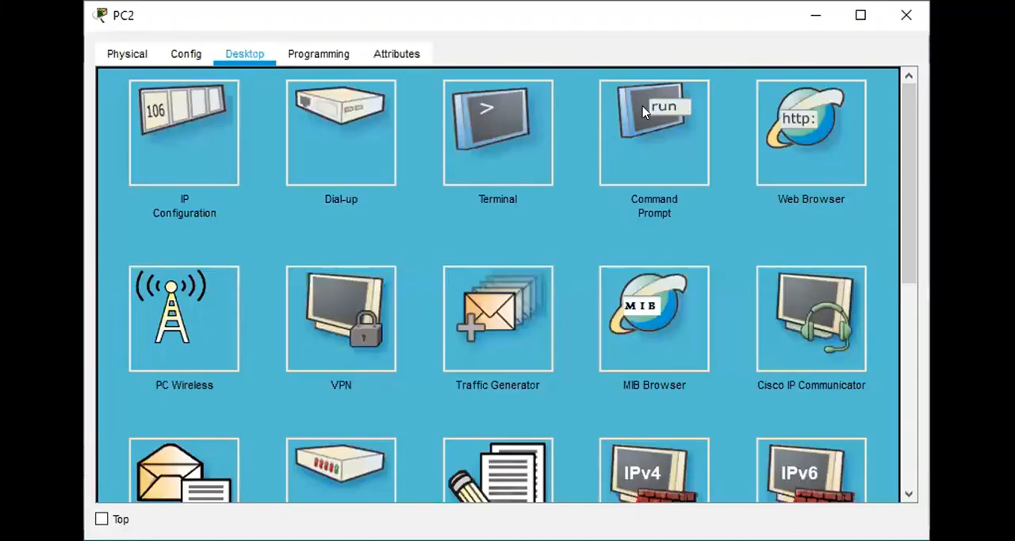
{"action": "left_click", "coordinate": [647, 117]}
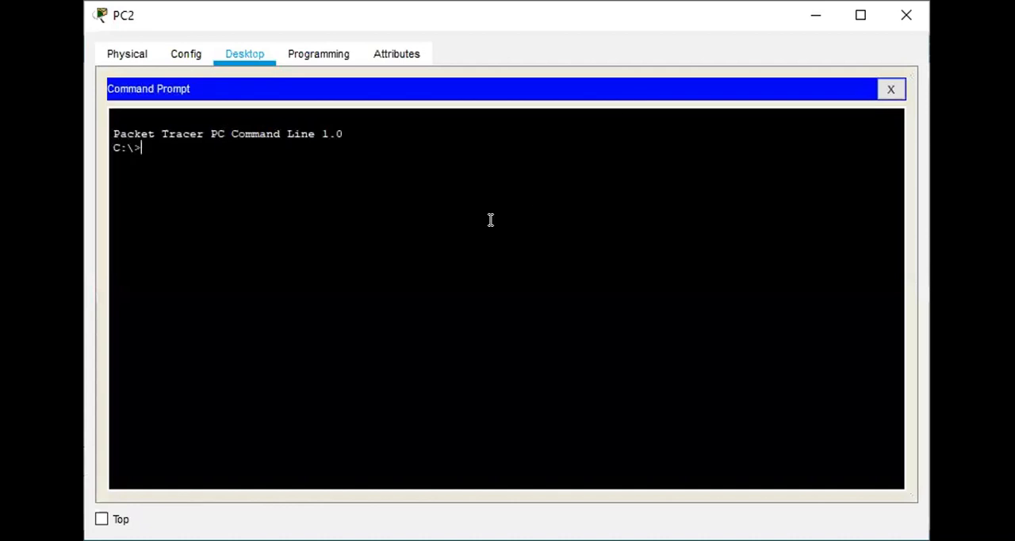
{"action": "type", "text": "ping 19"}
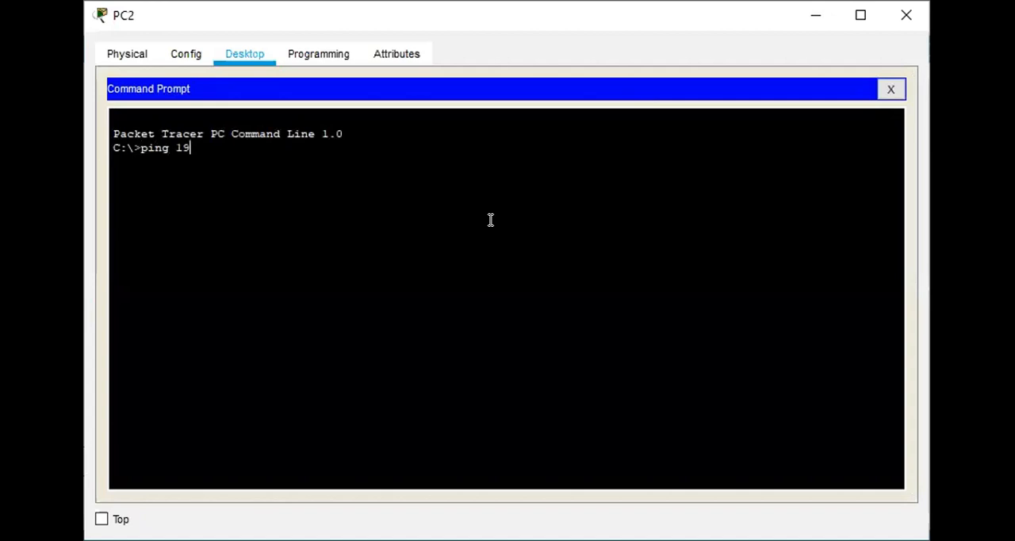
{"action": "type", "text": "2.168.2.0"}
{"action": "key", "text": "Return"}
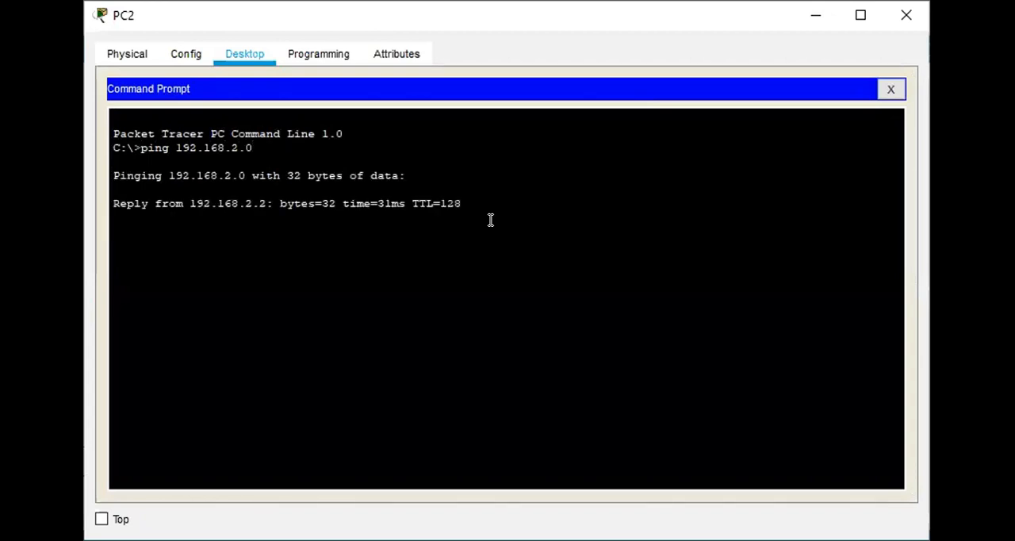